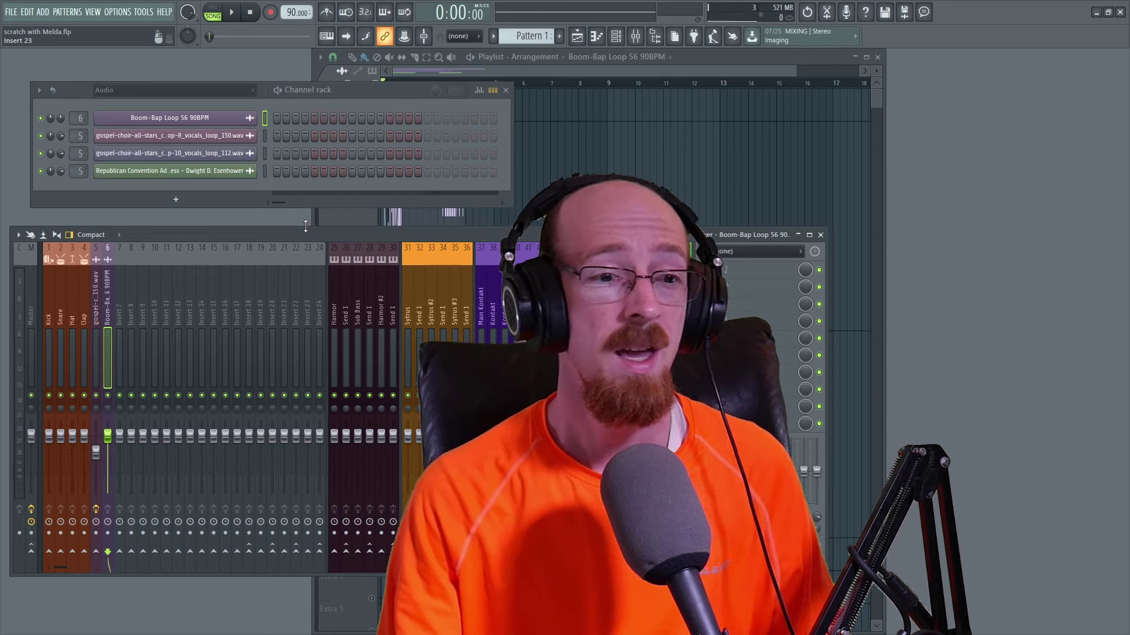
# Step: Put away the channel rack and play the boom-bap loop with the mixer in view
pyautogui.click(506, 90)
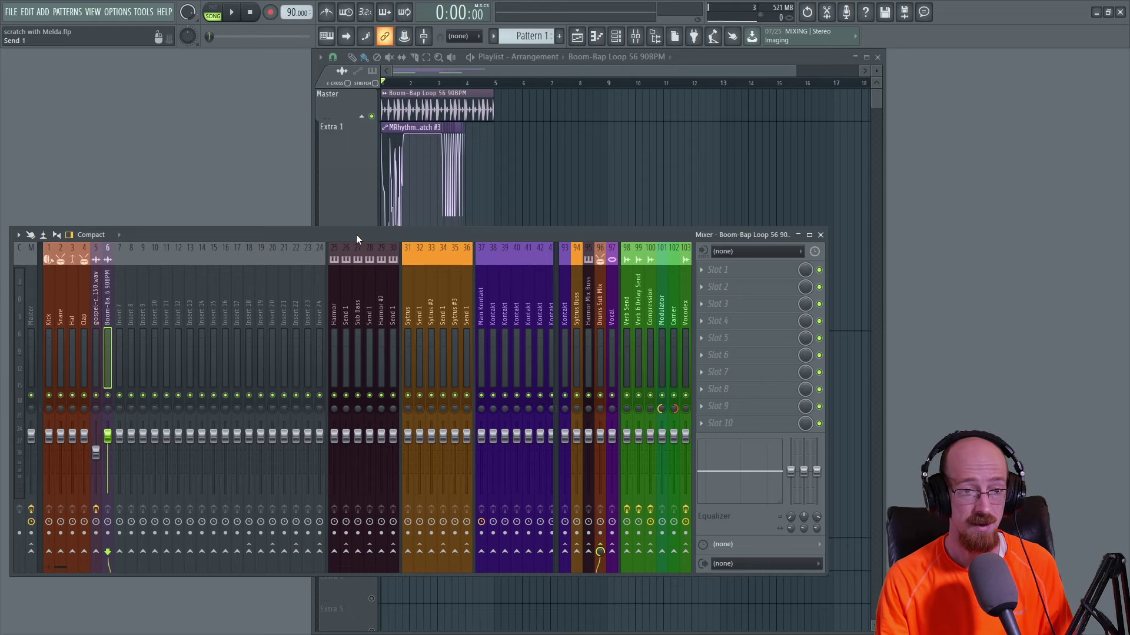
pyautogui.moveTo(355, 234); pyautogui.dragTo(415, 227)
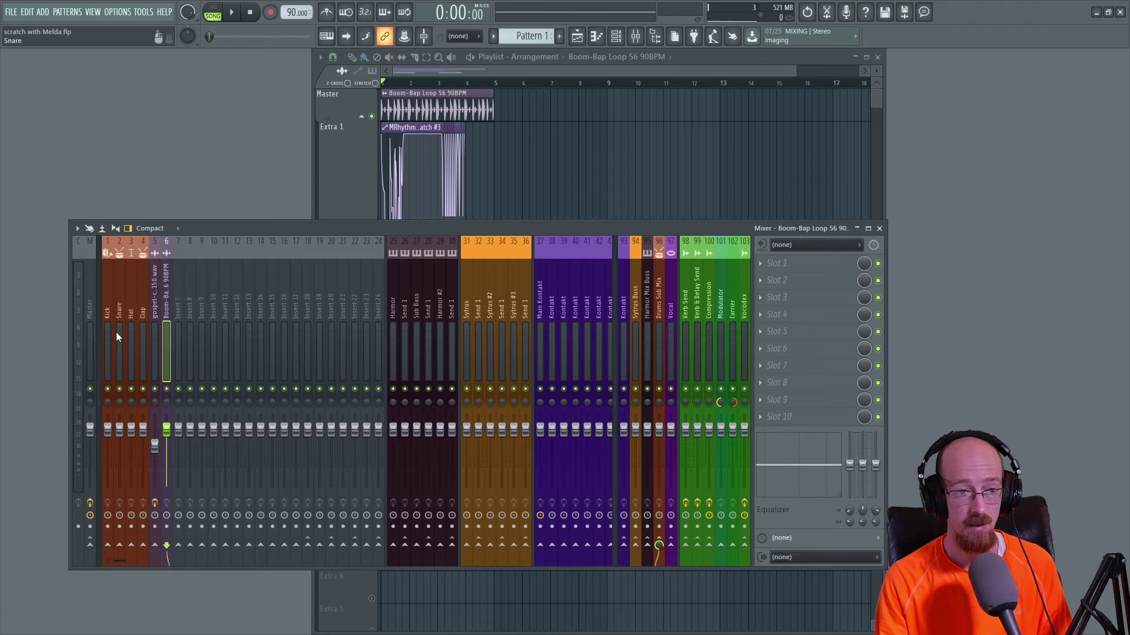
pyautogui.press('space')
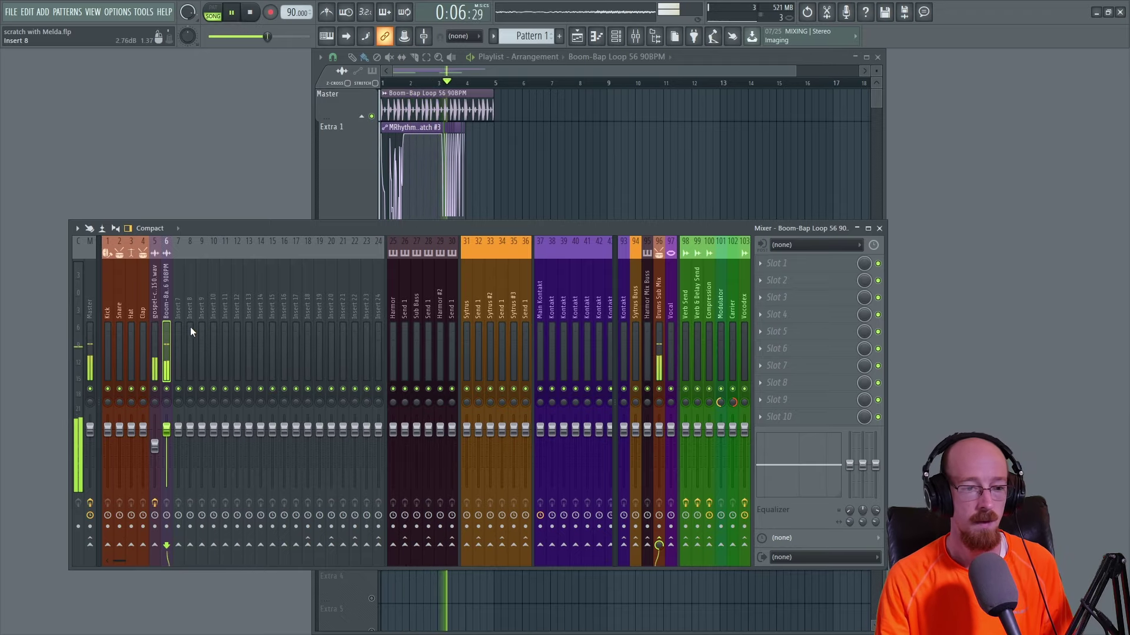
pyautogui.press('space')
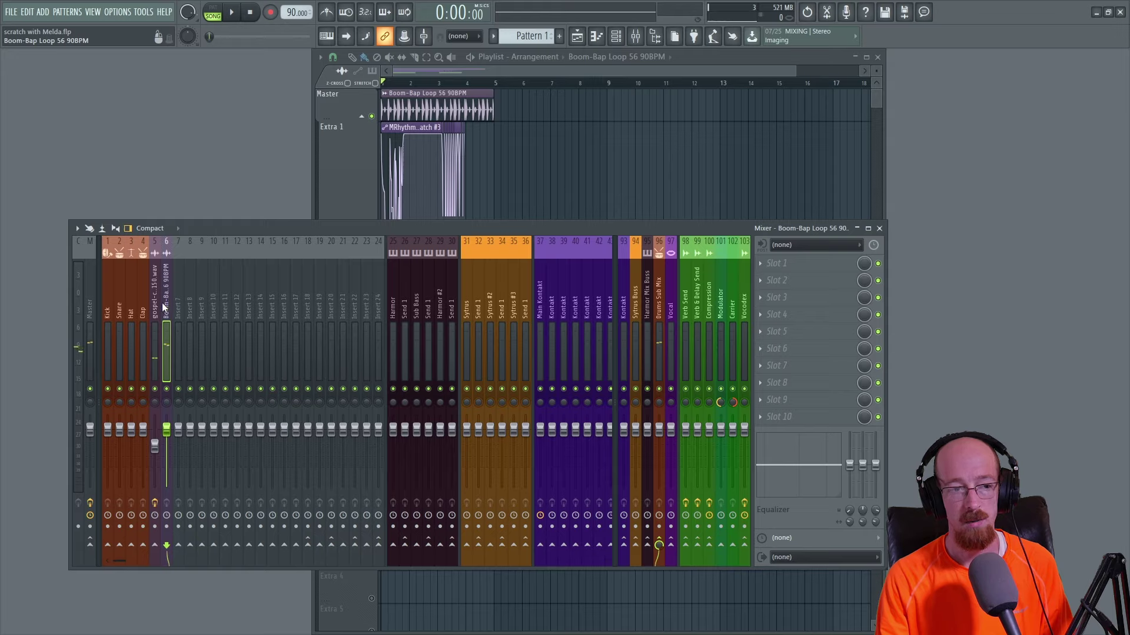
# Step: Load FabFilter Pro-MB into effect slot 3 of the Boom-Bap Loop 56 90BPM mixer track
pyautogui.click(766, 298)
pyautogui.write('pro')
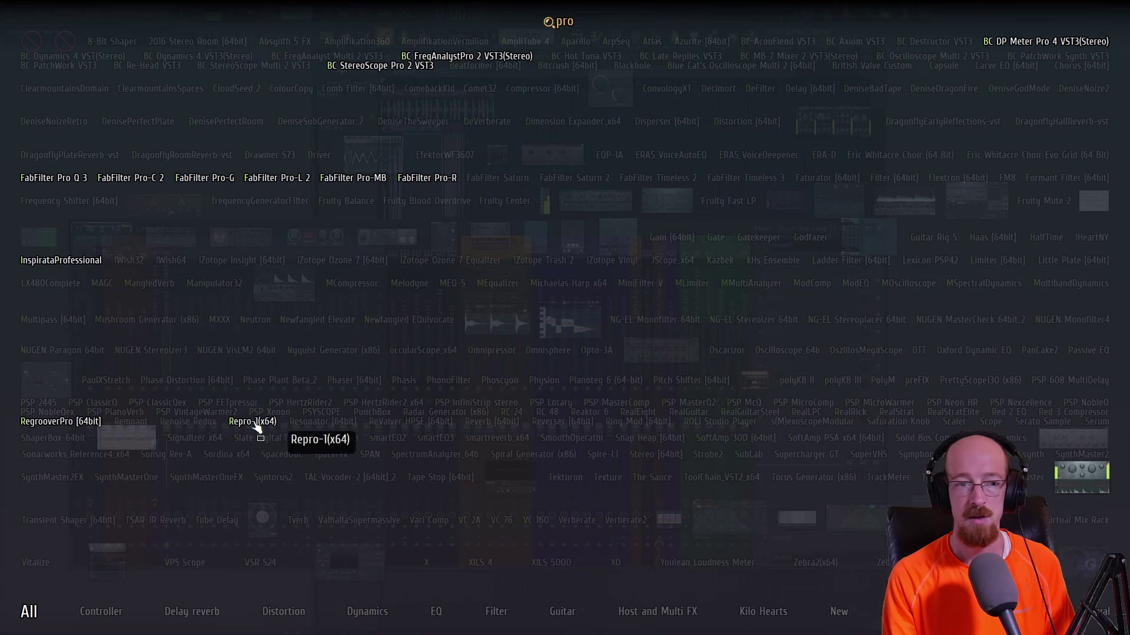
pyautogui.click(357, 184)
pyautogui.moveTo(312, 109); pyautogui.dragTo(497, 183)
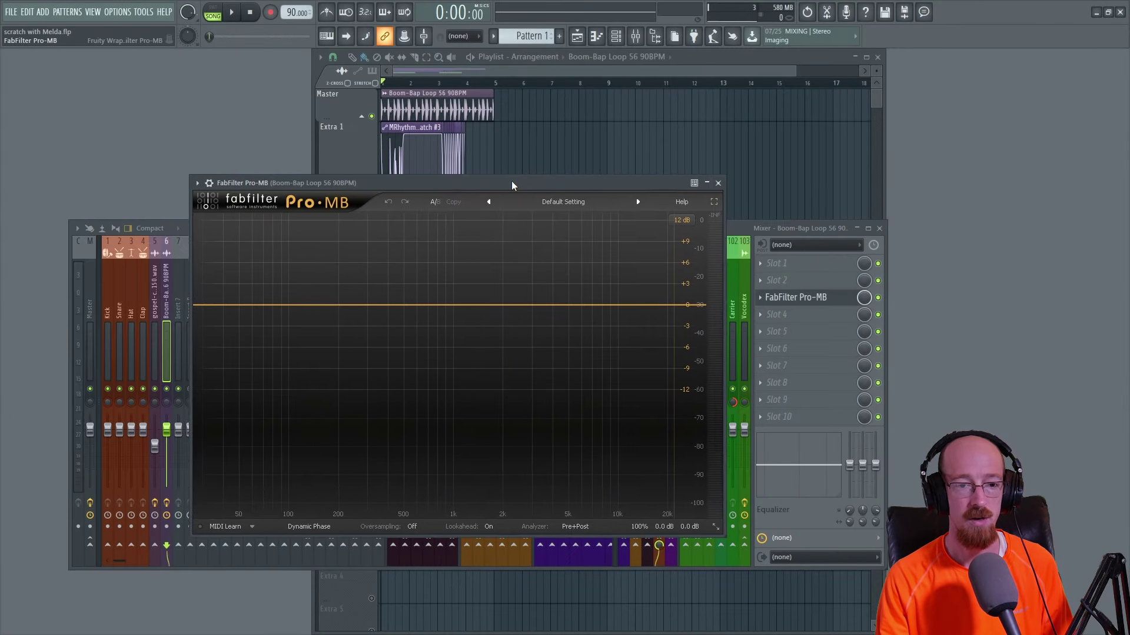
# Step: Add a high-frequency band with its high crossover at 17423 Hz, in Expand mode with a +14.48 dB range
pyautogui.click(654, 306)
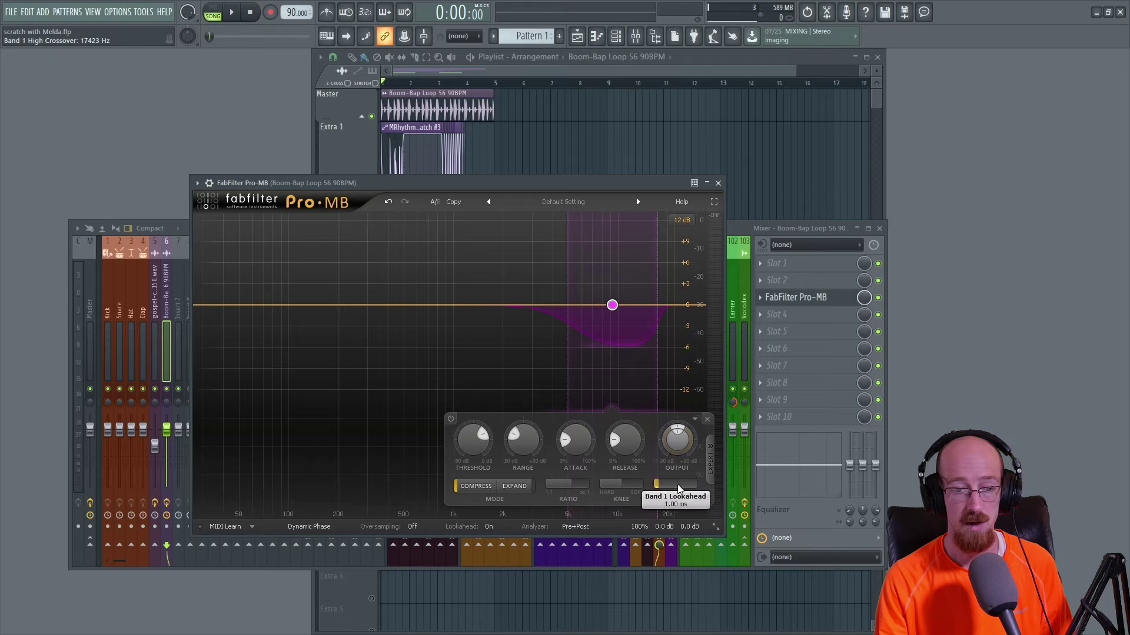
pyautogui.click(514, 486)
pyautogui.moveTo(525, 448); pyautogui.dragTo(526, 391)
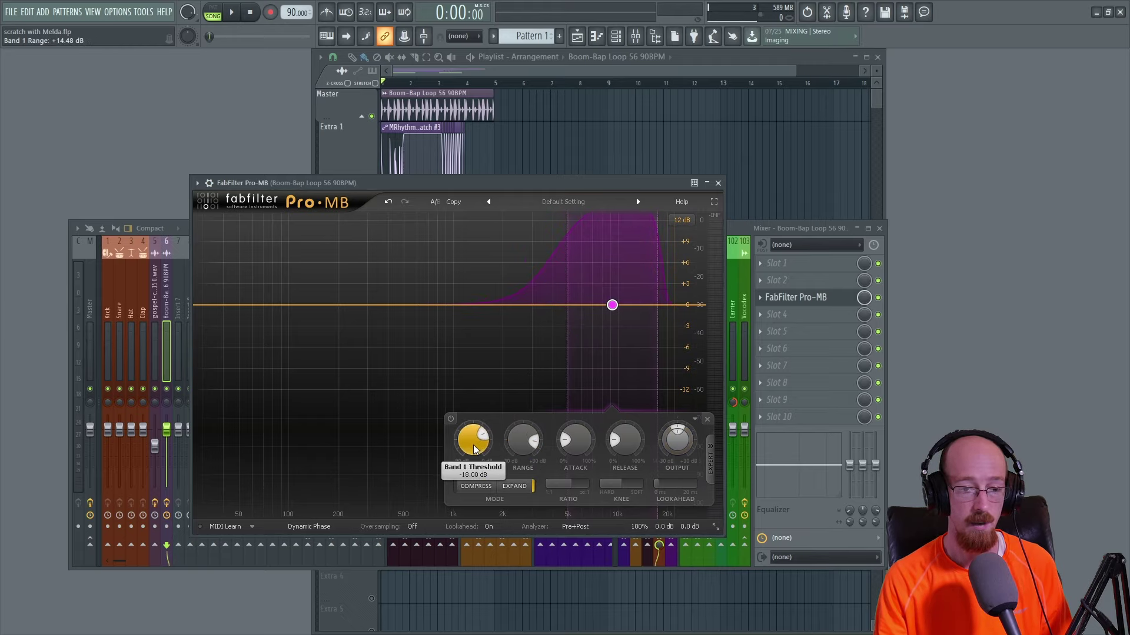
# Step: Set the high band's threshold to -27.86 dB while auditioning the drum loop
pyautogui.moveTo(478, 183); pyautogui.dragTo(439, 174)
pyautogui.press('space')
pyautogui.moveTo(429, 433)
pyautogui.mouseDown()
pyautogui.moveTo(434, 473)
pyautogui.moveTo(443, 436)
pyautogui.mouseUp()
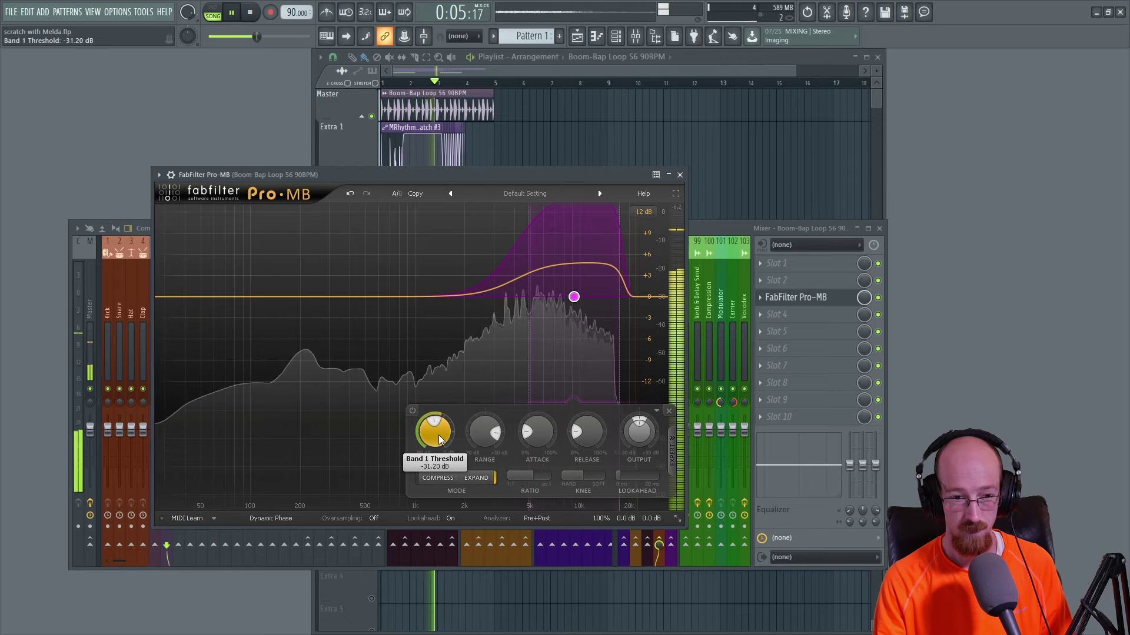
pyautogui.press('space')
pyautogui.scroll(1, 440, 436)
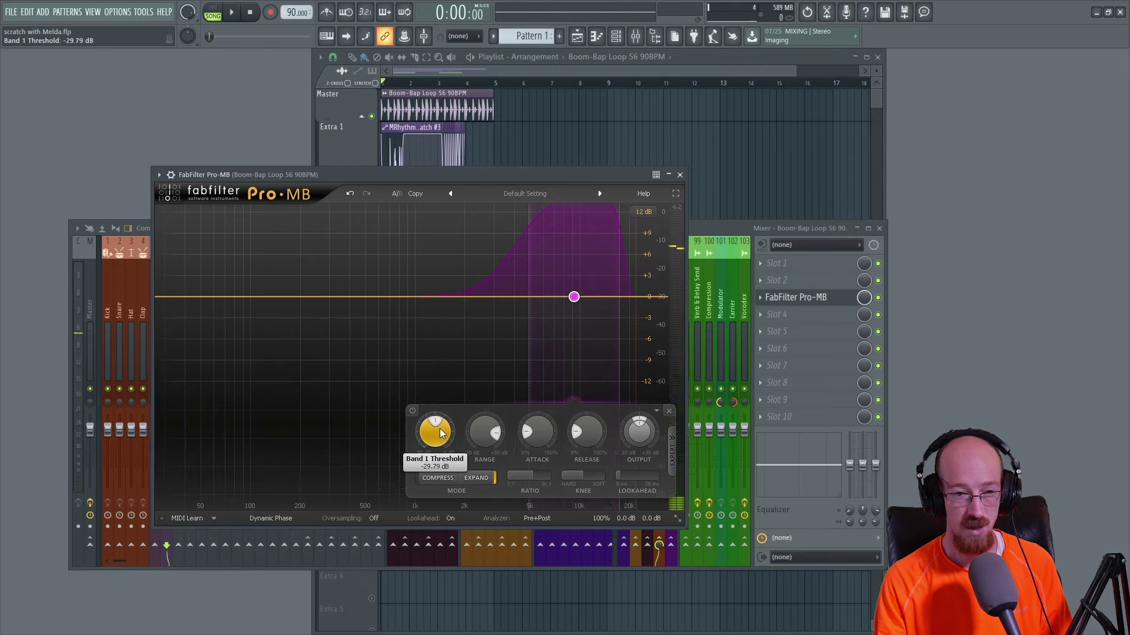
pyautogui.moveTo(537, 345)
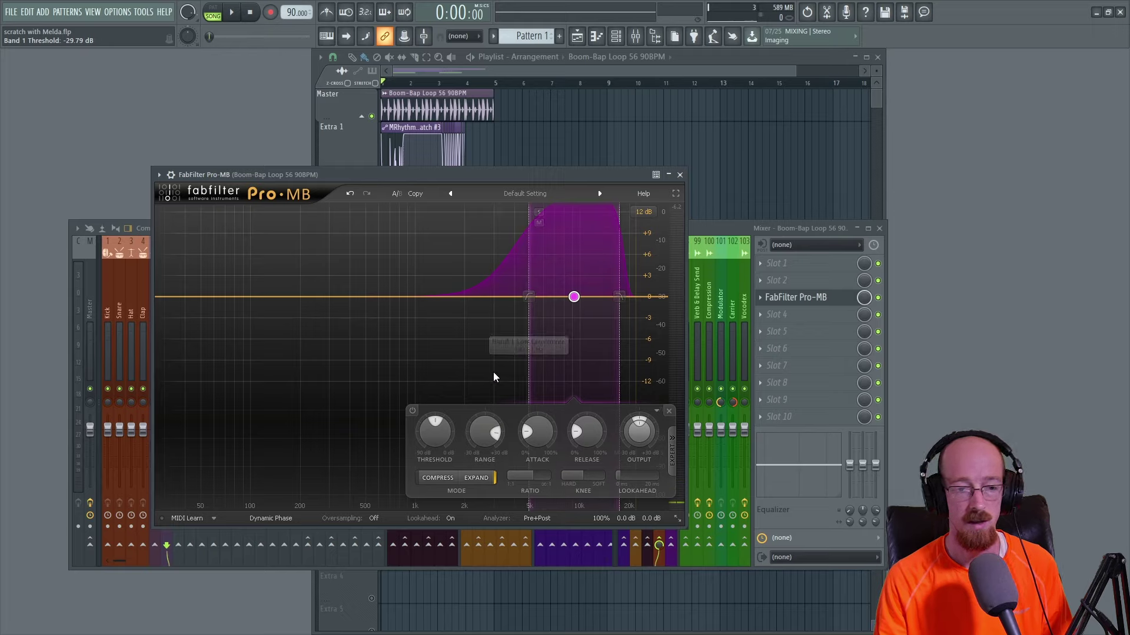
pyautogui.press('space')
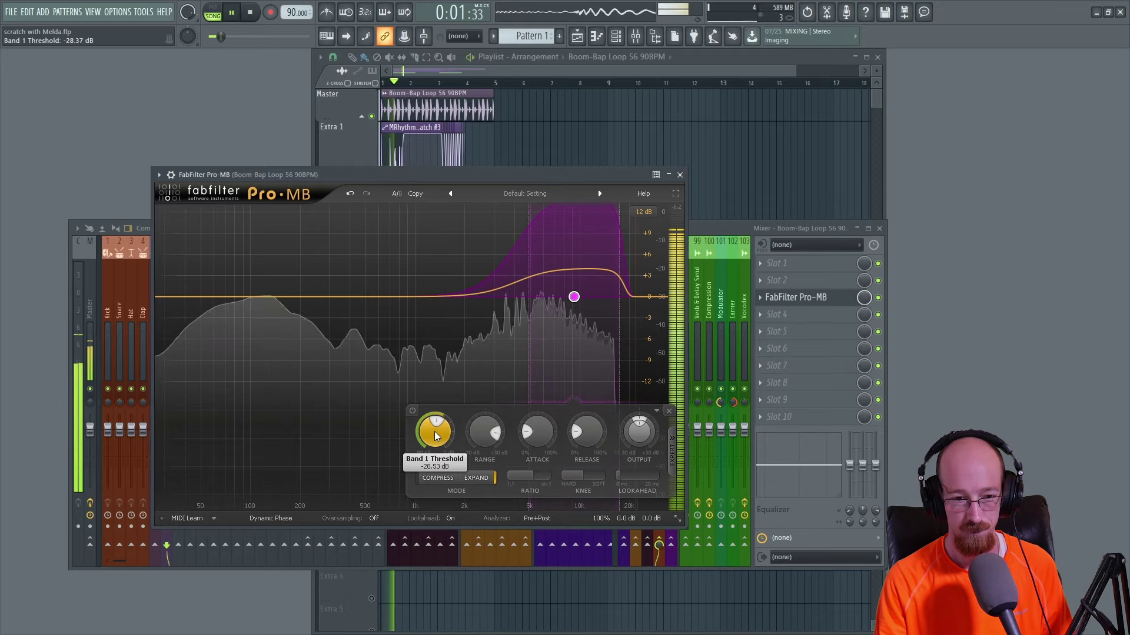
pyautogui.press('space')
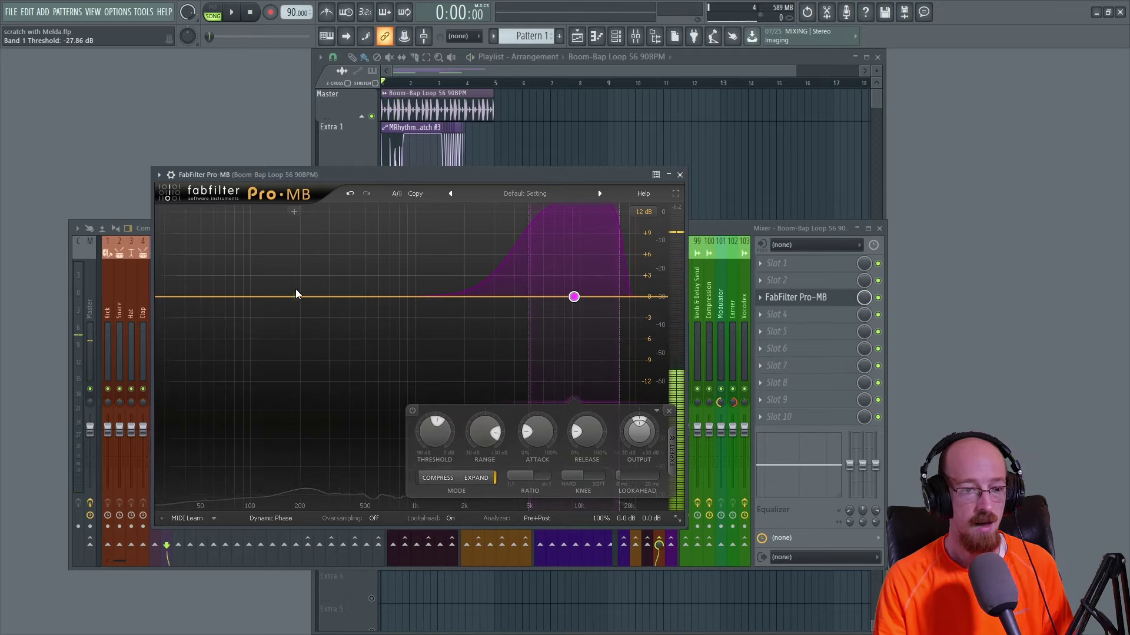
# Step: Add a mid band with its high crossover at 1500.5 Hz and a low band centred at 155.69 Hz
pyautogui.click(394, 298)
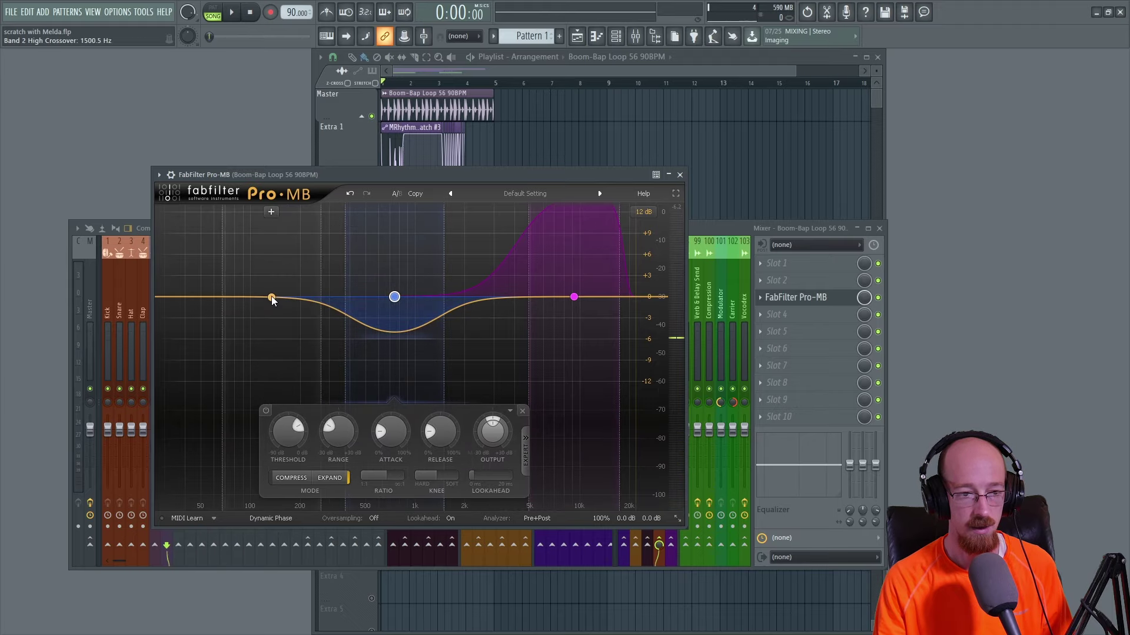
pyautogui.click(272, 297)
pyautogui.moveTo(270, 304); pyautogui.dragTo(282, 300)
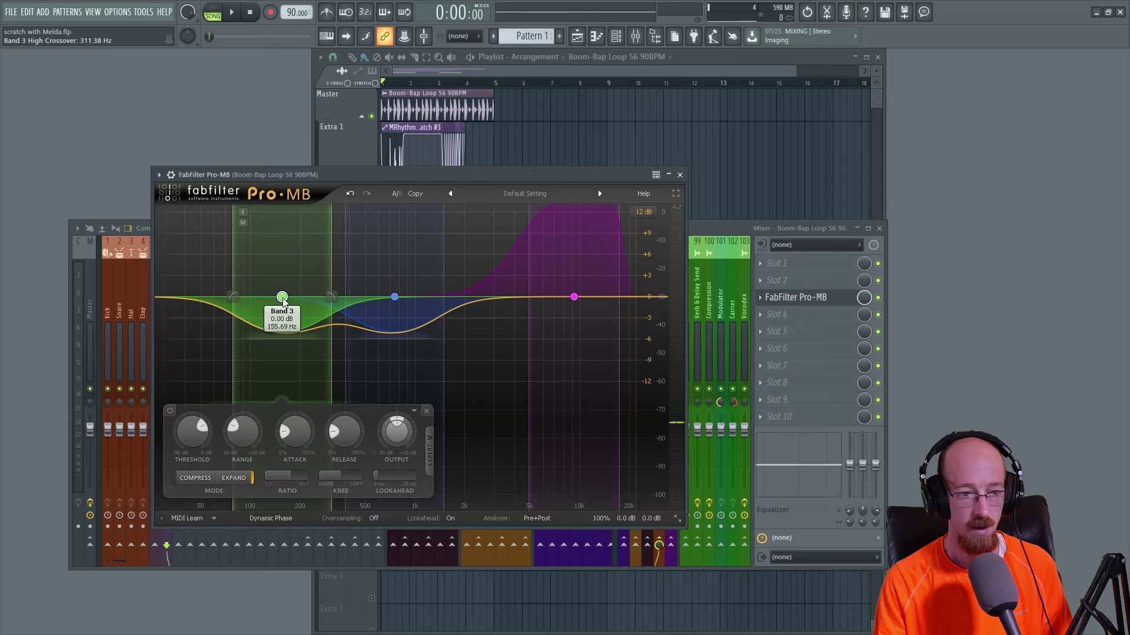
# Step: Give the low band a +4.50 dB range in Expand mode and switch the mid band to Compress
pyautogui.moveTo(242, 431); pyautogui.dragTo(250, 390)
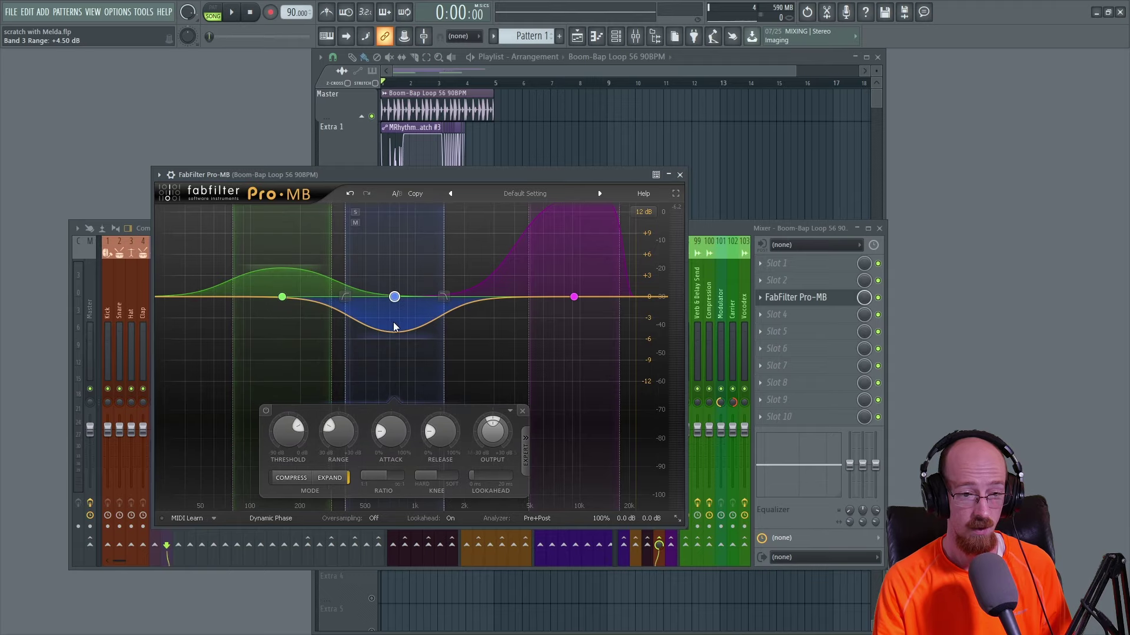
pyautogui.click(292, 478)
pyautogui.click(285, 281)
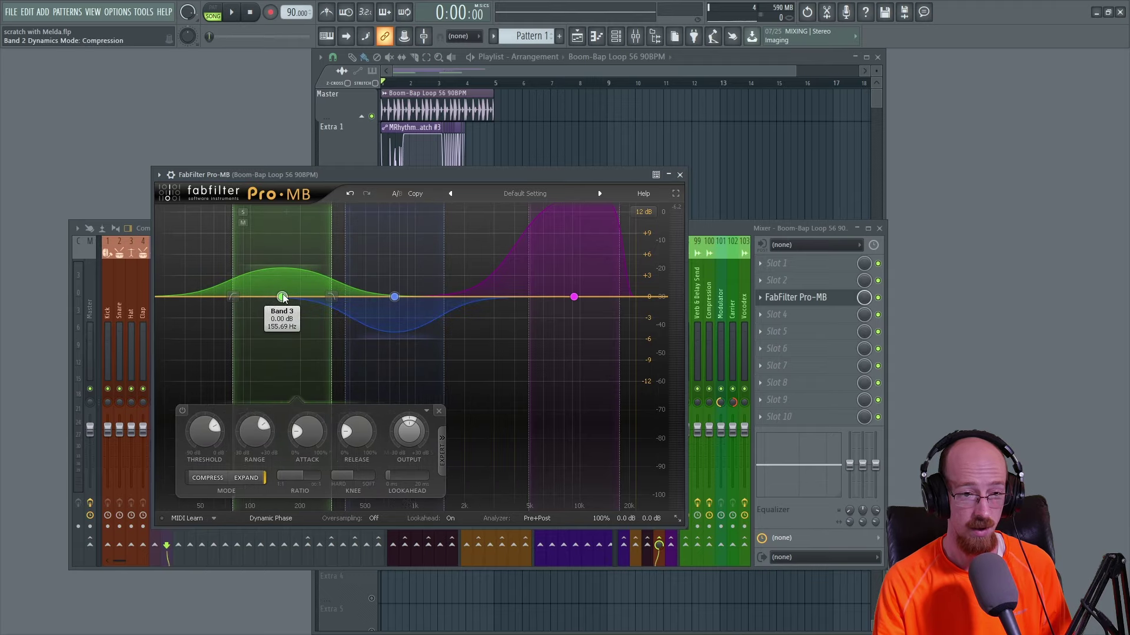
pyautogui.click(235, 476)
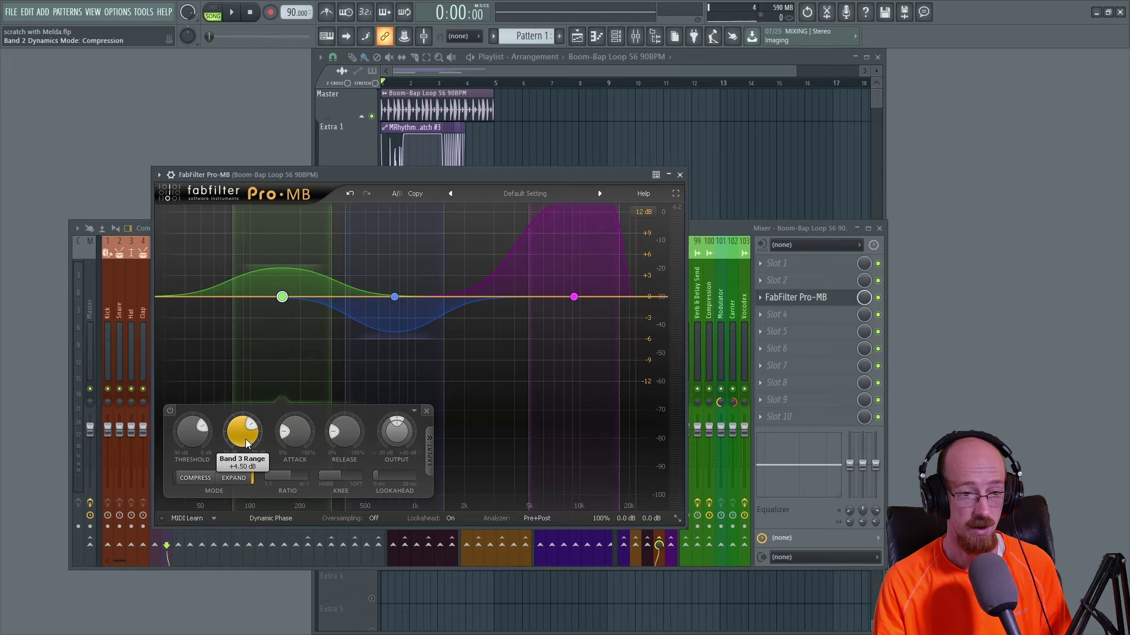
# Step: With the loop playing, set the mid band's threshold to -26.02 dB and the low band's to -20.24 dB
pyautogui.press('space')
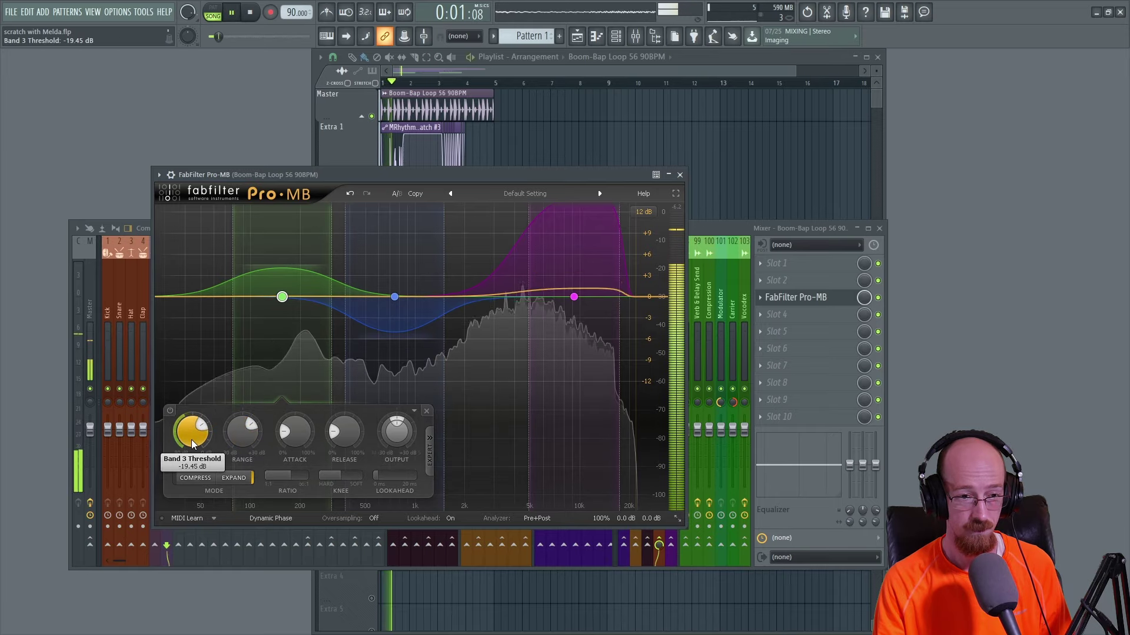
pyautogui.click(397, 319)
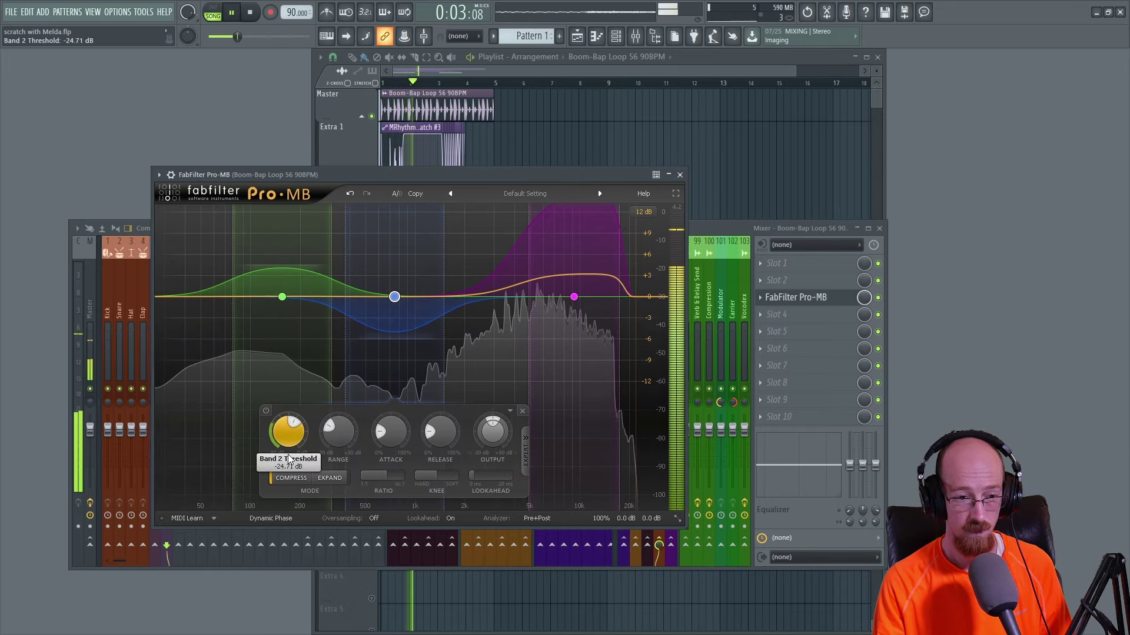
pyautogui.moveTo(291, 437); pyautogui.dragTo(290, 442)
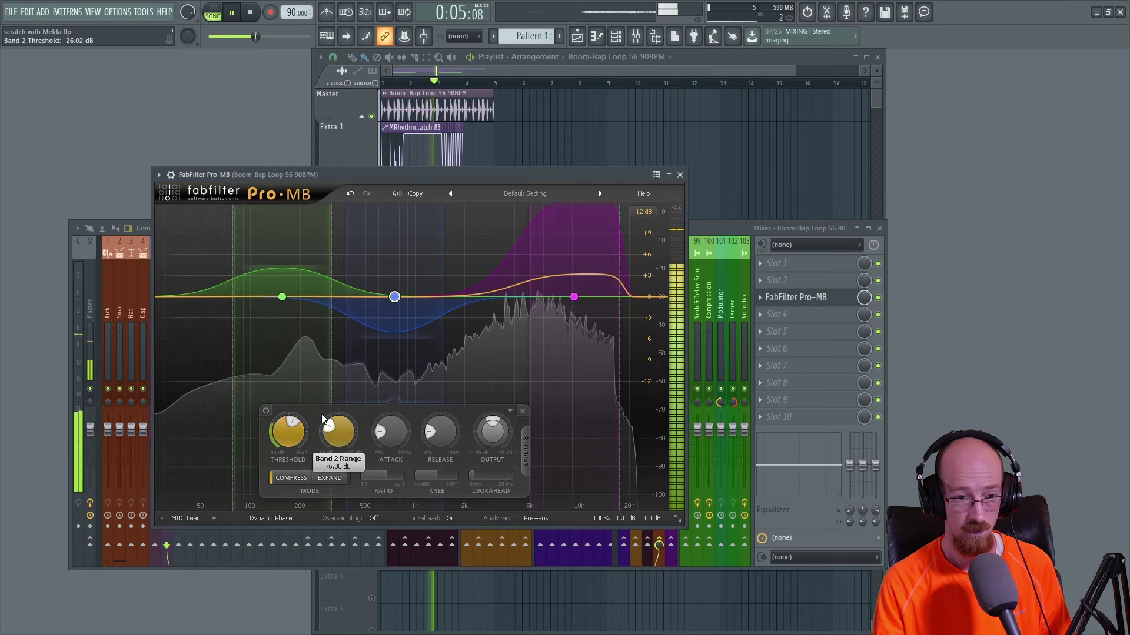
pyautogui.click(282, 296)
pyautogui.moveTo(199, 438); pyautogui.dragTo(200, 447)
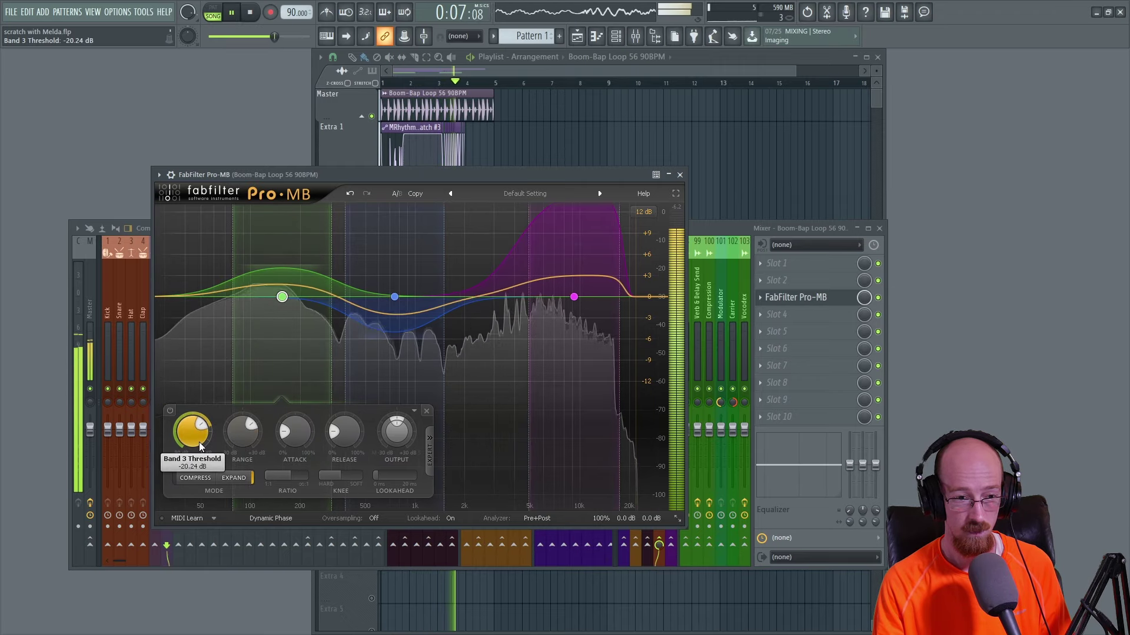
pyautogui.press('space')
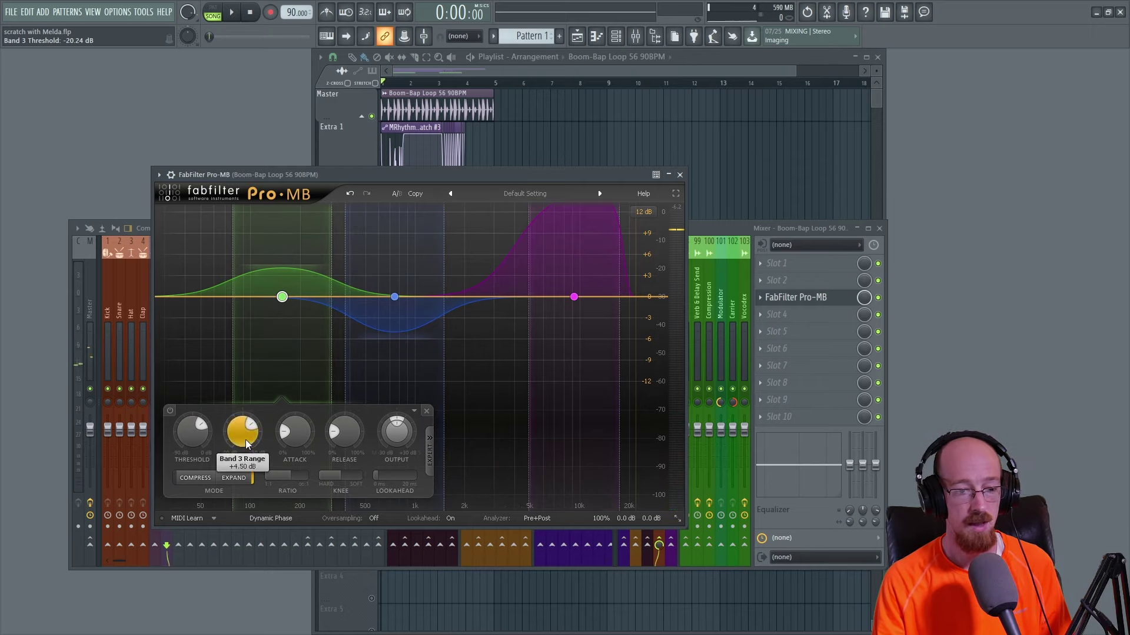
# Step: Increase the low band's range to a boost of about 9 dB and the mid band's to a cut of about 9 dB
pyautogui.moveTo(245, 440); pyautogui.dragTo(246, 415)
pyautogui.click(391, 351)
pyautogui.moveTo(344, 443)
pyautogui.mouseDown()
pyautogui.moveTo(339, 452)
pyautogui.moveTo(341, 432)
pyautogui.mouseUp()
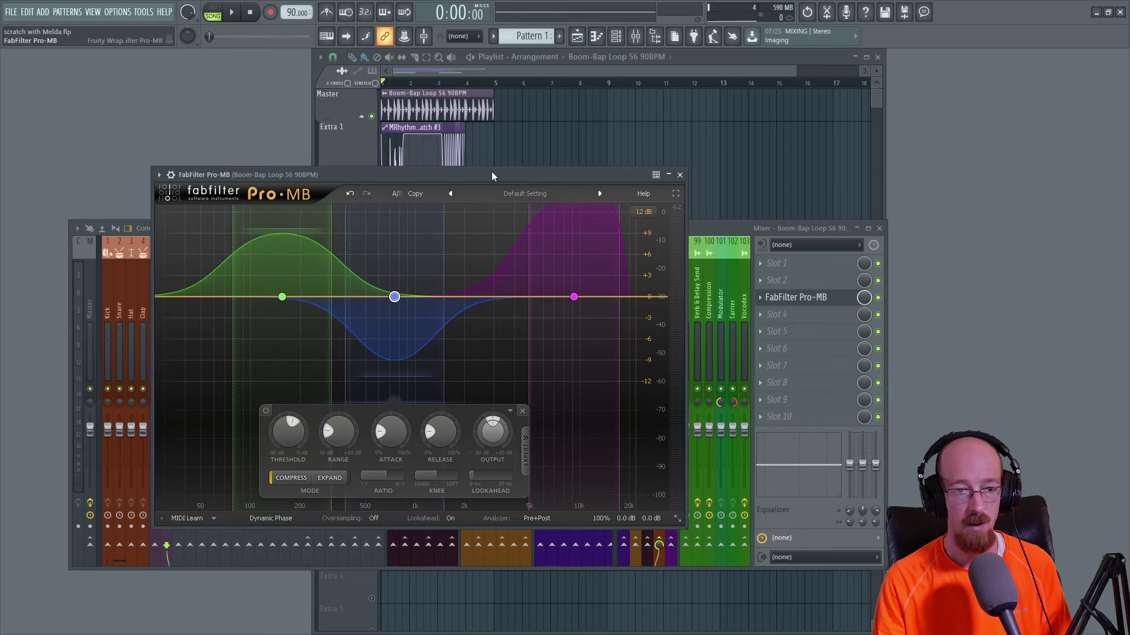
pyautogui.moveTo(493, 174); pyautogui.dragTo(486, 165)
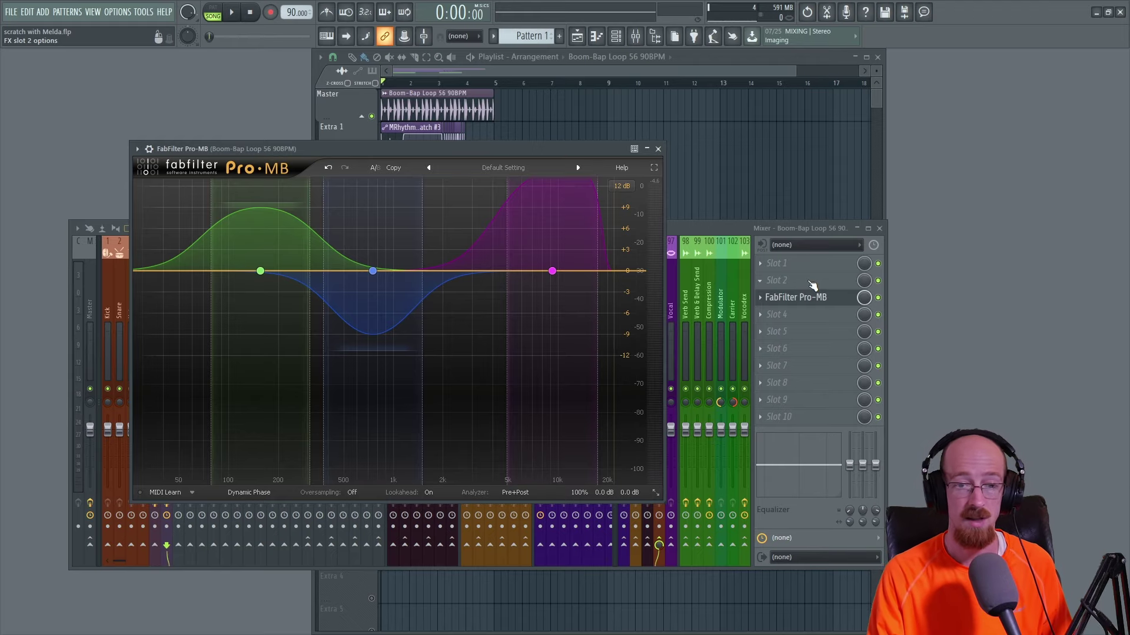
pyautogui.moveTo(863, 297); pyautogui.dragTo(864, 306)
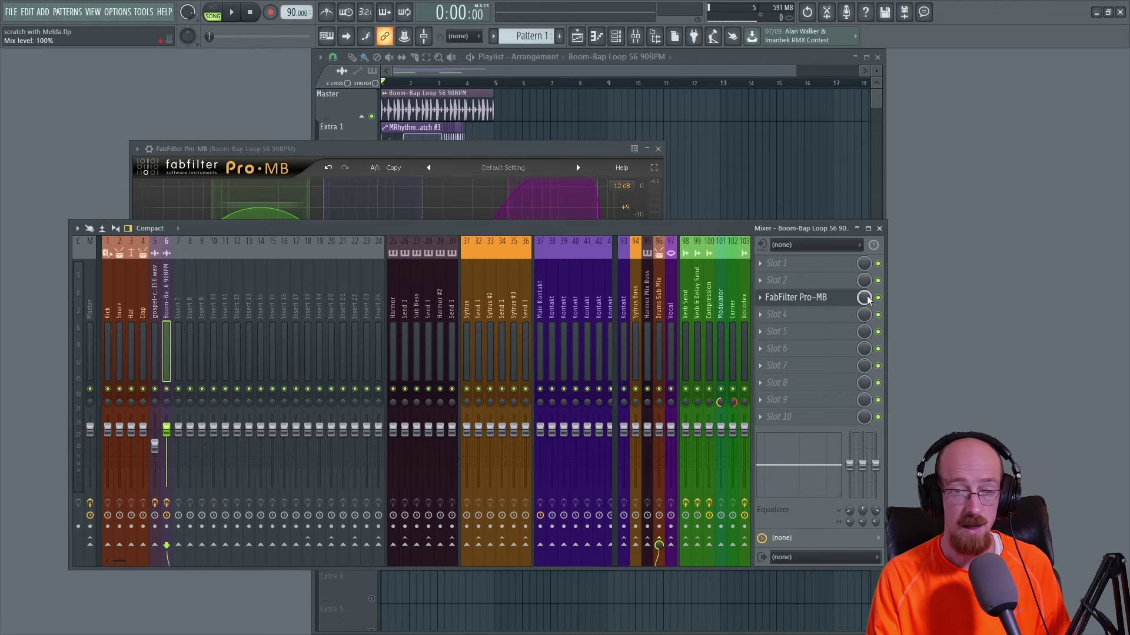
pyautogui.click(523, 150)
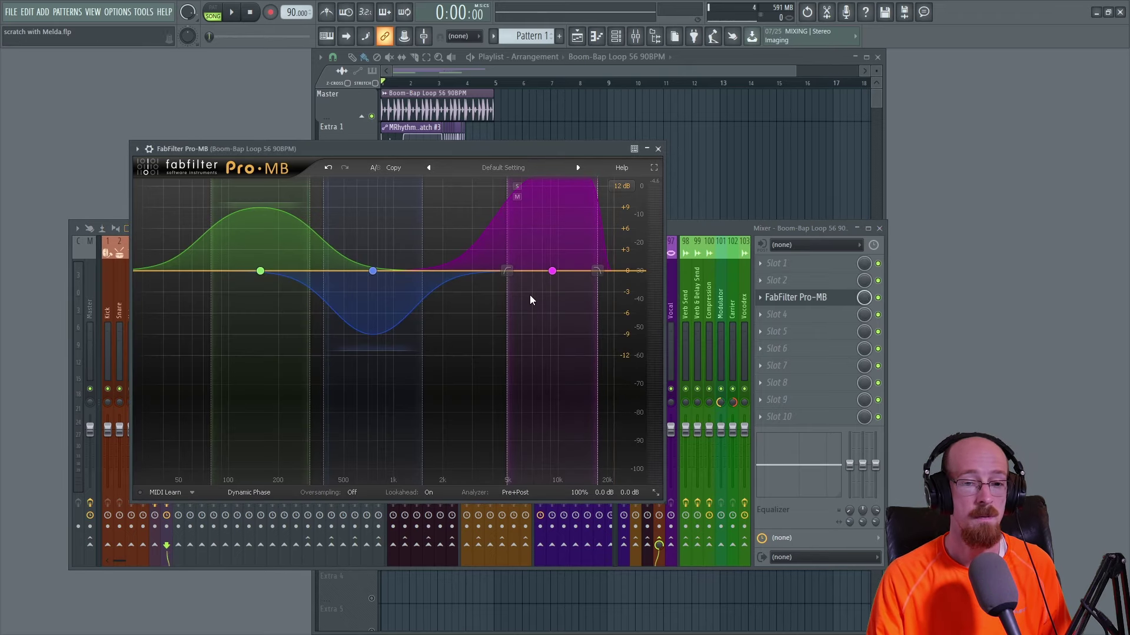
# Step: Enable expert mode and set the high band's stereo link to fully Side-only processing
pyautogui.click(566, 218)
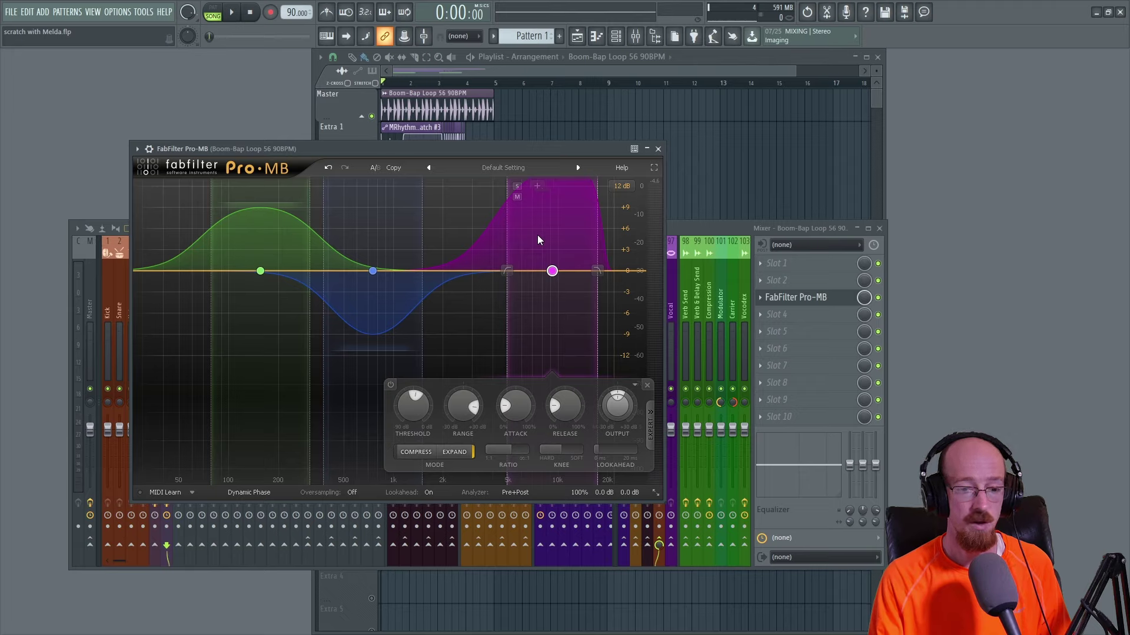
pyautogui.click(650, 422)
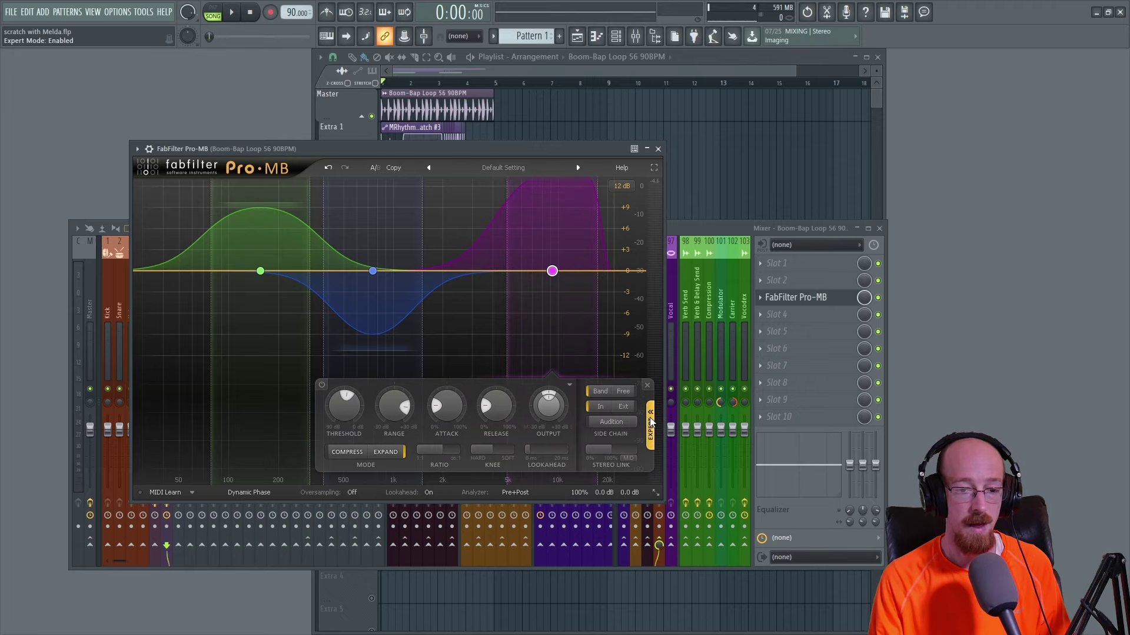
pyautogui.moveTo(609, 450); pyautogui.dragTo(708, 443)
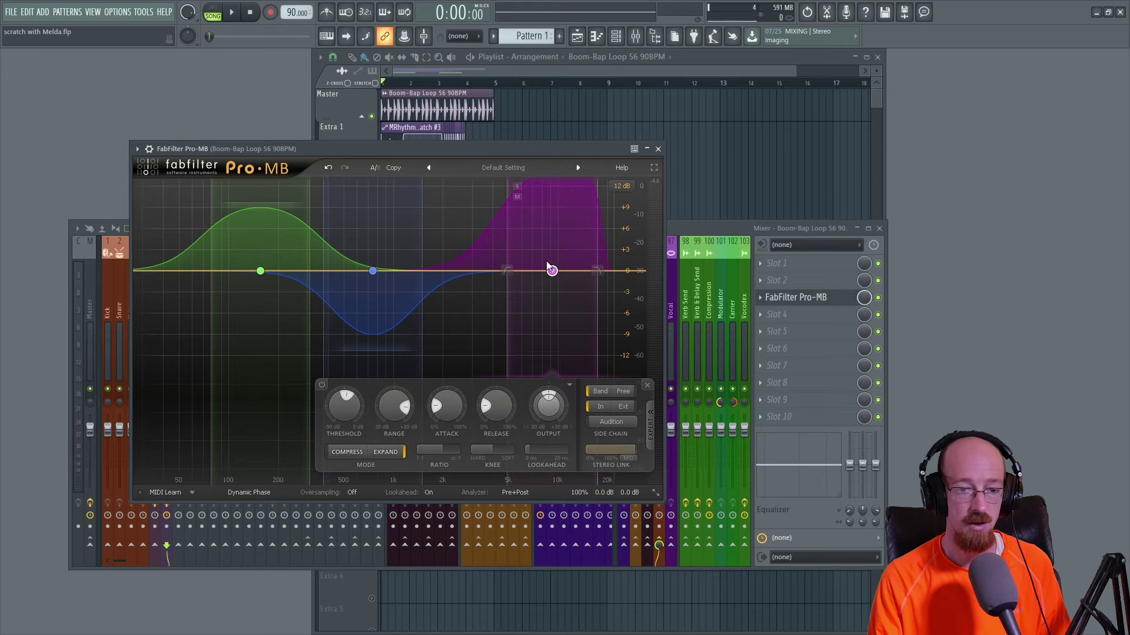
pyautogui.click(629, 463)
pyautogui.click(638, 483)
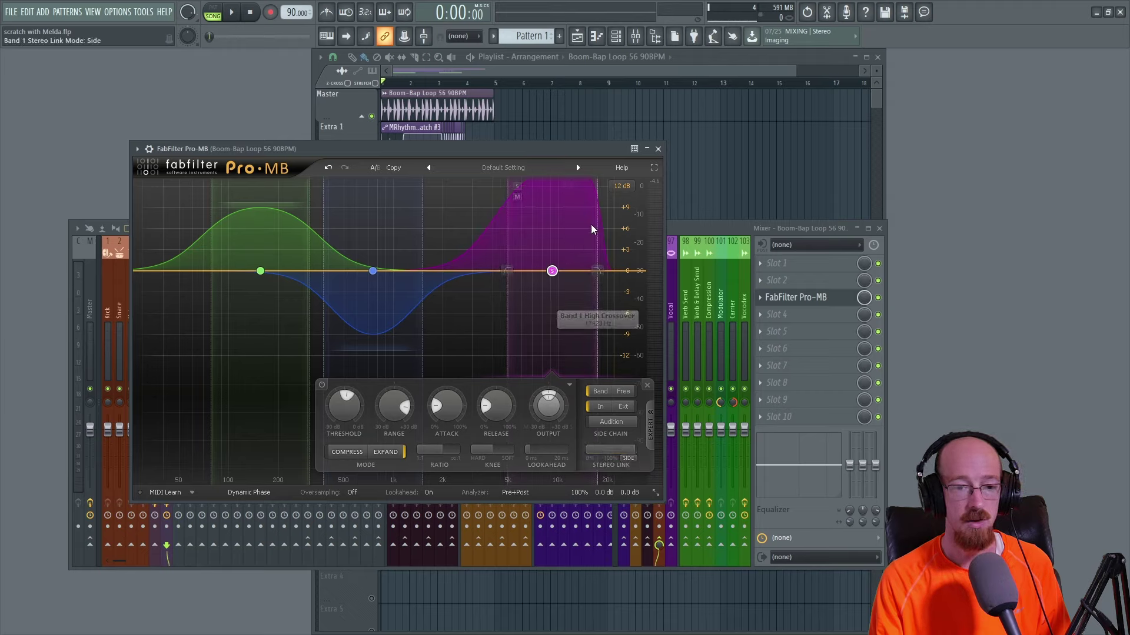
# Step: Set the mid band's stereo link to 100% Mid-only and the low band's stereo link to fully Side-only
pyautogui.moveTo(373, 309)
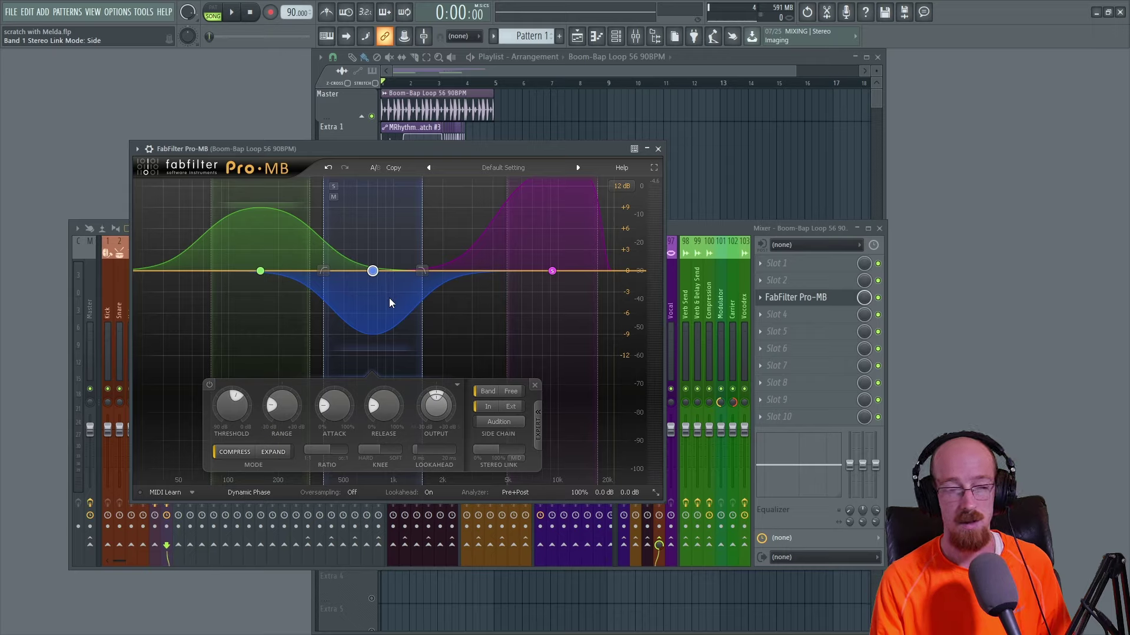
pyautogui.moveTo(499, 450); pyautogui.dragTo(562, 451)
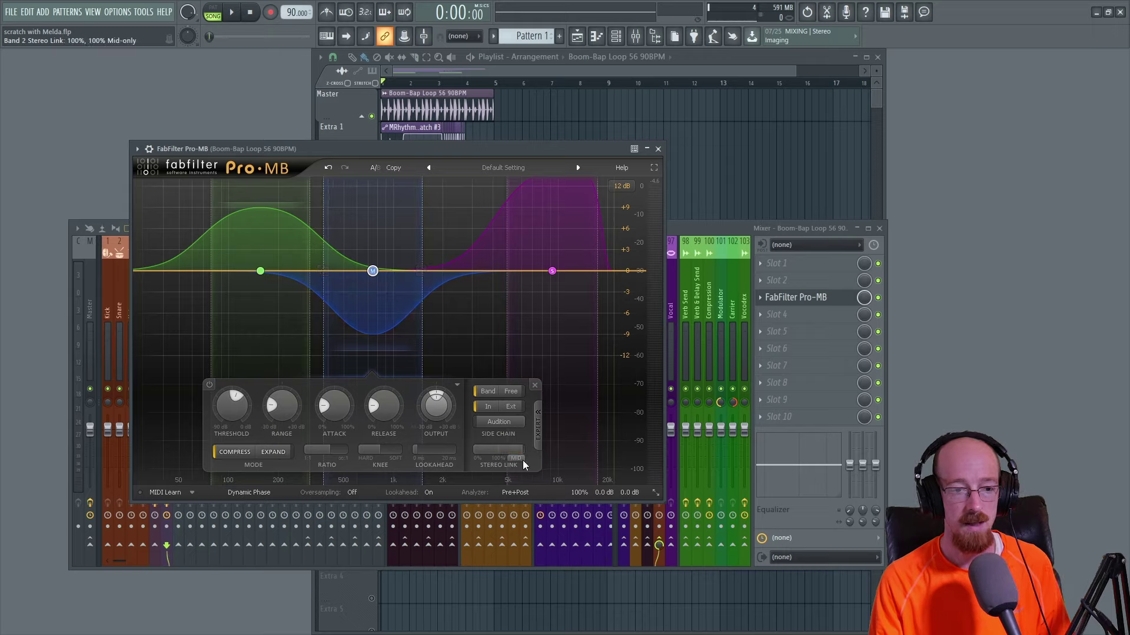
pyautogui.moveTo(282, 323)
pyautogui.moveTo(437, 450); pyautogui.dragTo(463, 451)
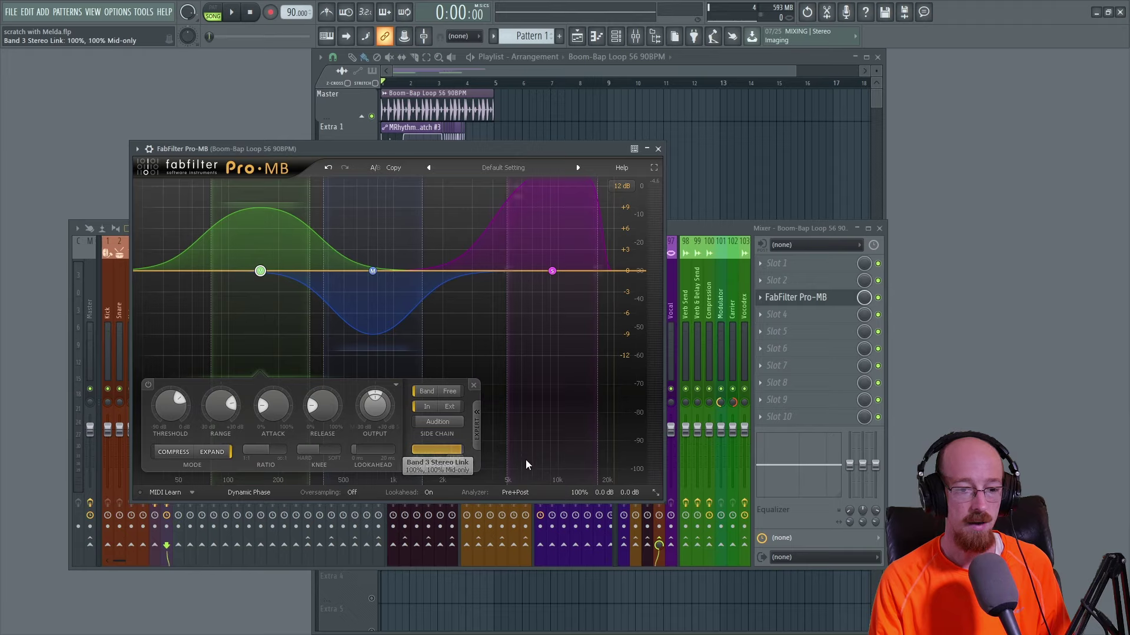
pyautogui.click(455, 458)
pyautogui.click(475, 483)
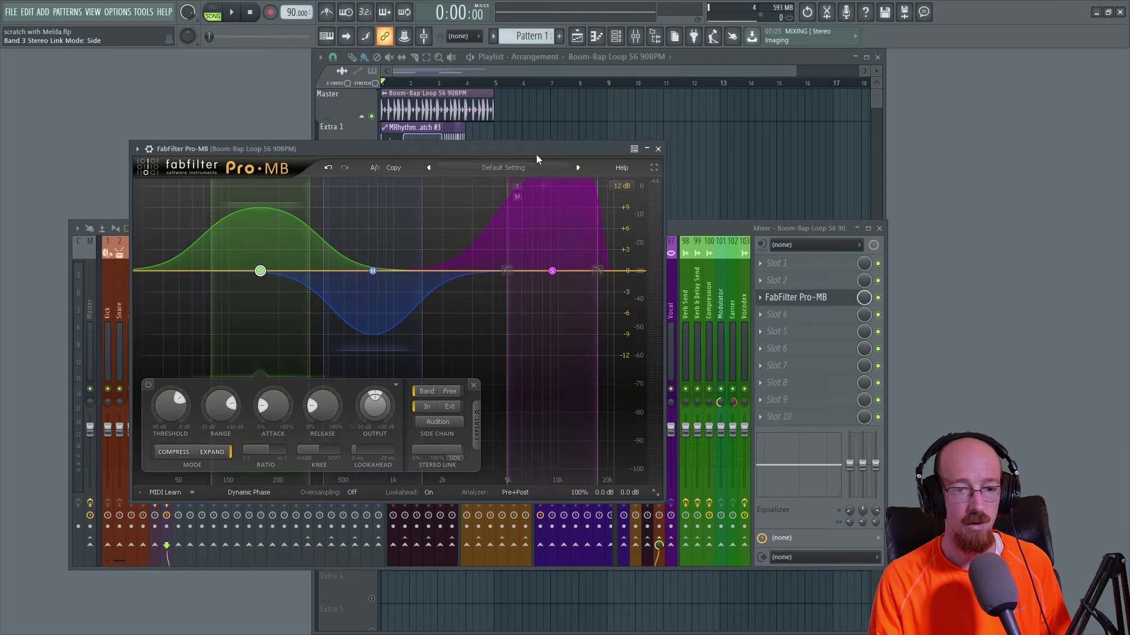
# Step: Audition the loop's mid/side band processing and load FabFilter Pro-Q 3 into mixer slot 2 ahead of Pro-MB
pyautogui.press('space')
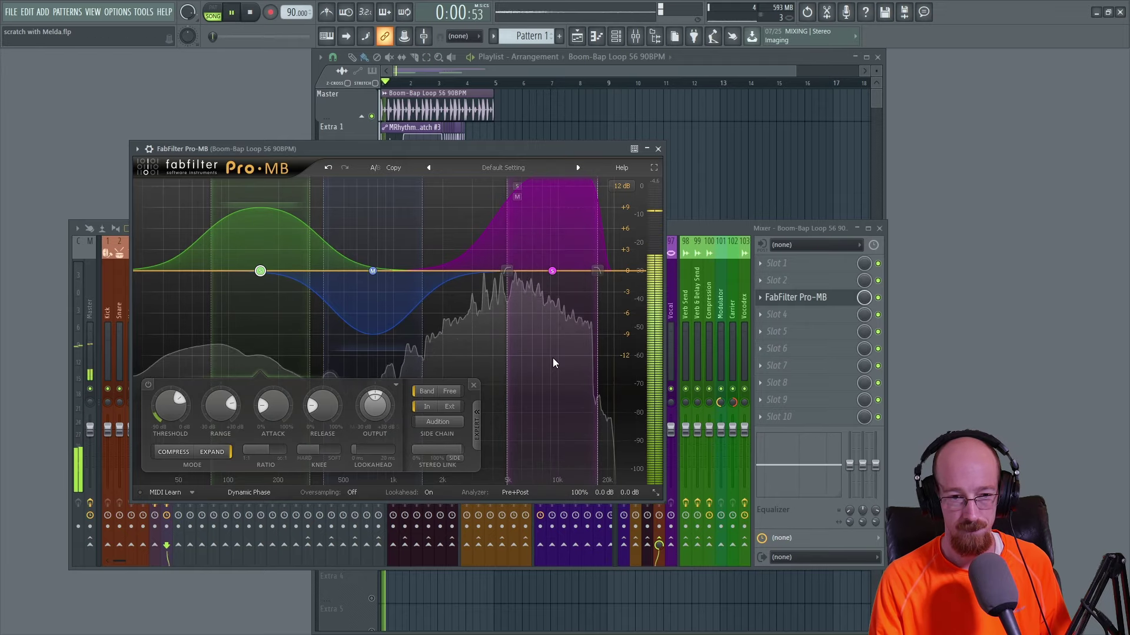
pyautogui.press('space')
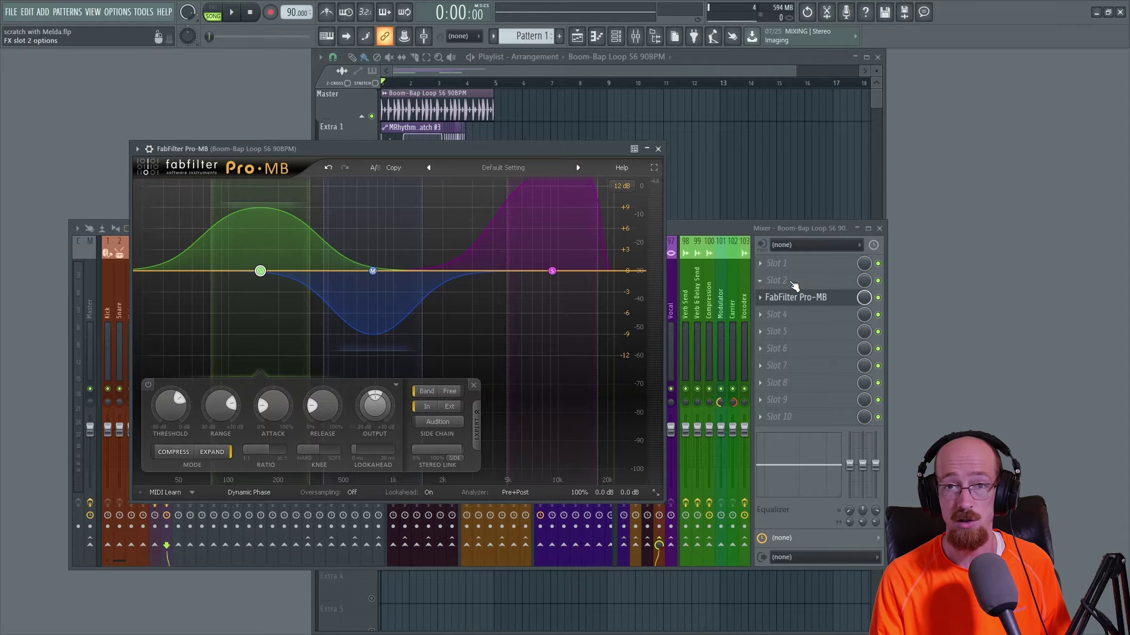
pyautogui.press('F8')
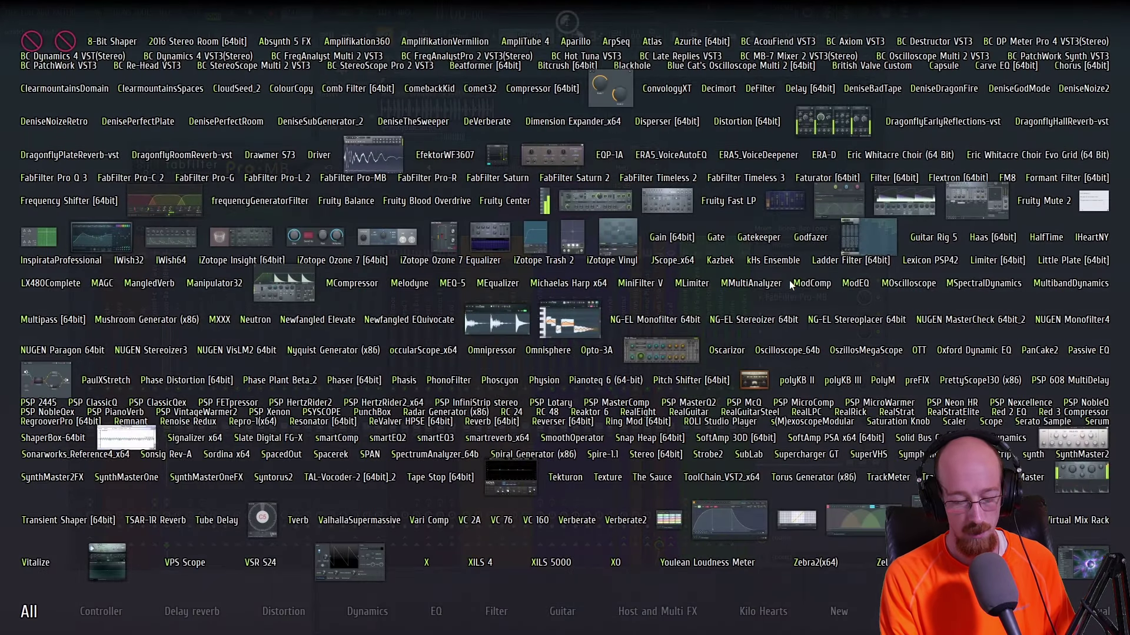
pyautogui.write('pro')
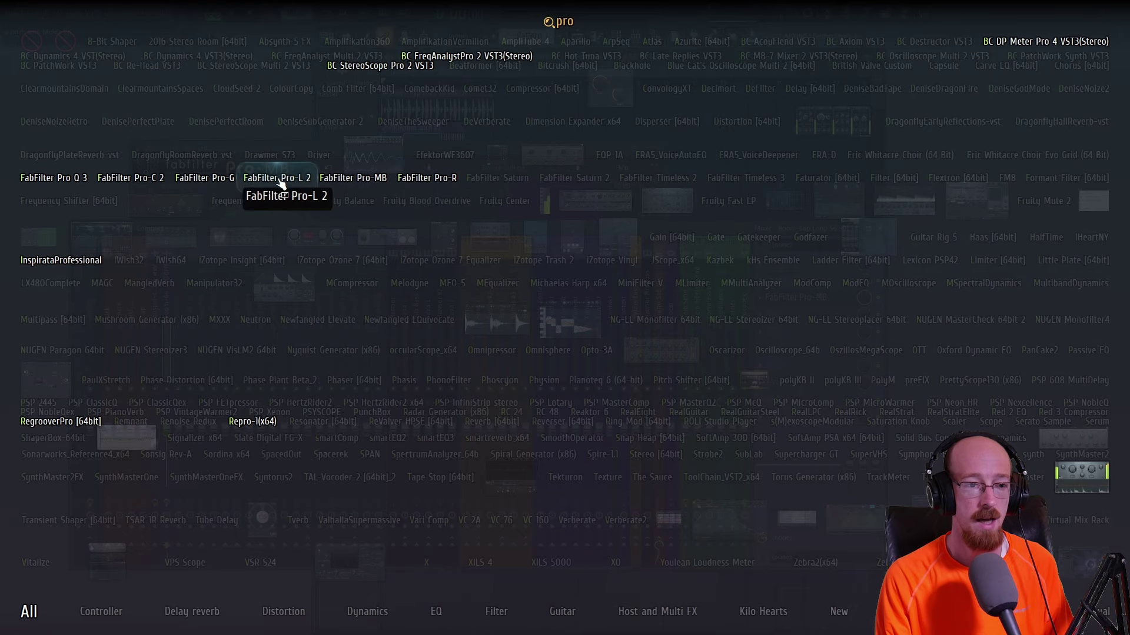
pyautogui.click(53, 177)
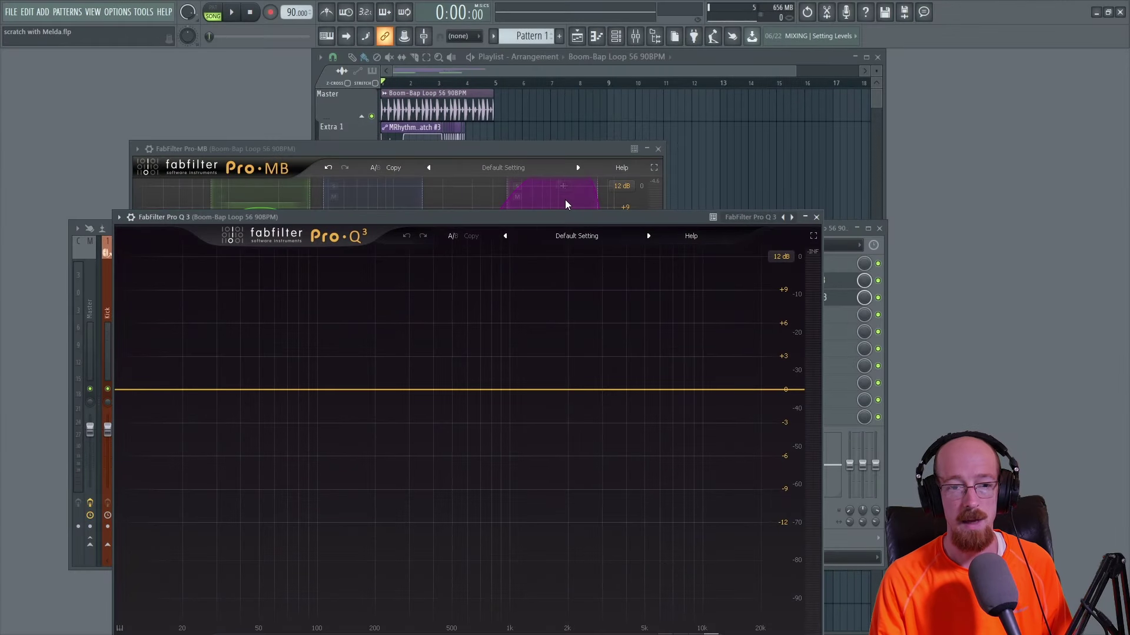
pyautogui.moveTo(569, 216); pyautogui.dragTo(583, 114)
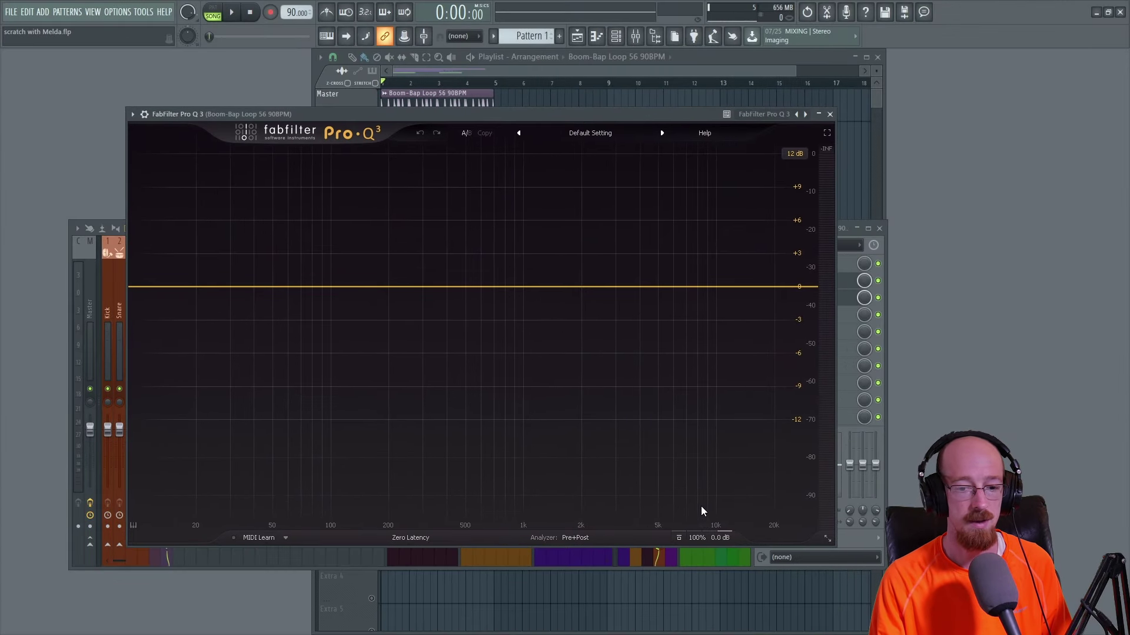
# Step: Create an automation clip for Pro-Q 3's output pan and close the equalizer's window
pyautogui.moveTo(722, 545)
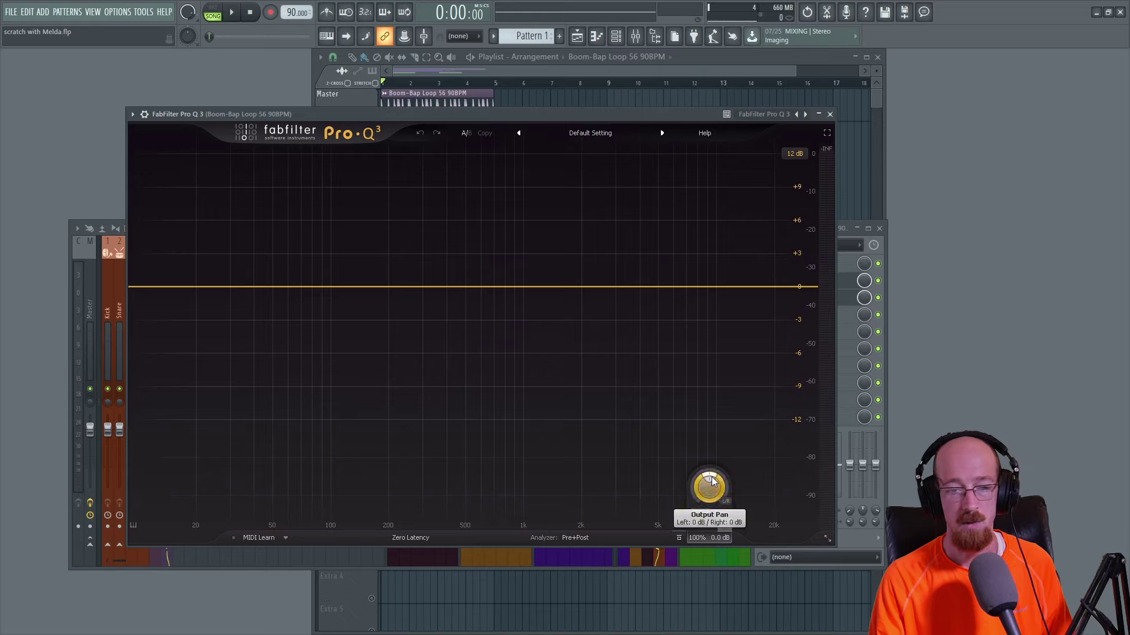
pyautogui.moveTo(707, 490); pyautogui.dragTo(705, 487)
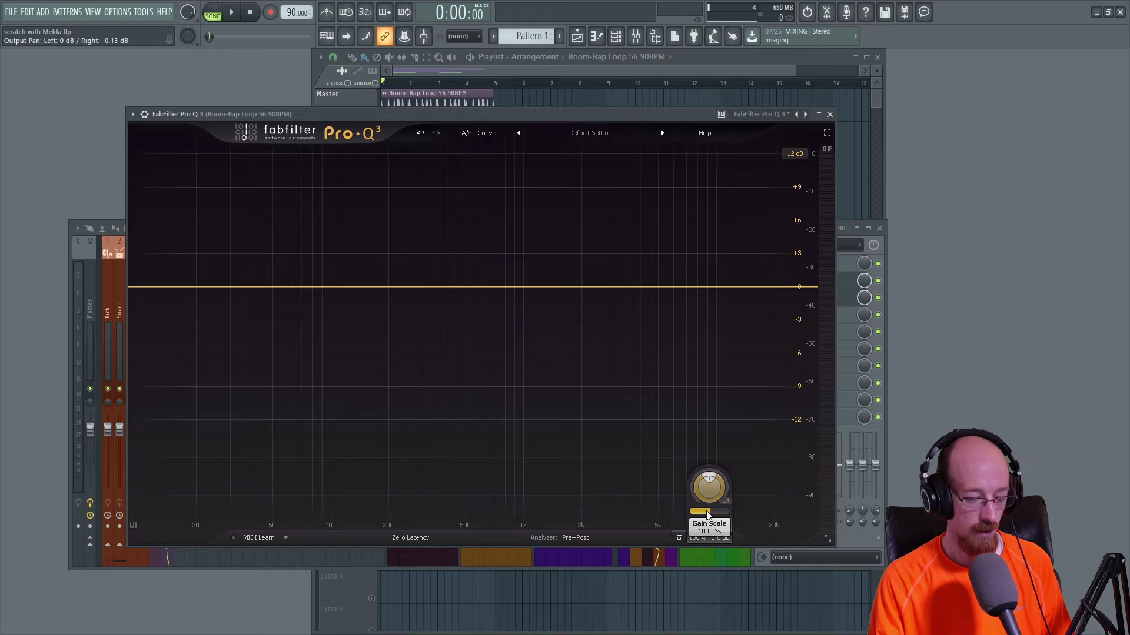
pyautogui.hotkey('ctrl', 'alt', 'a')
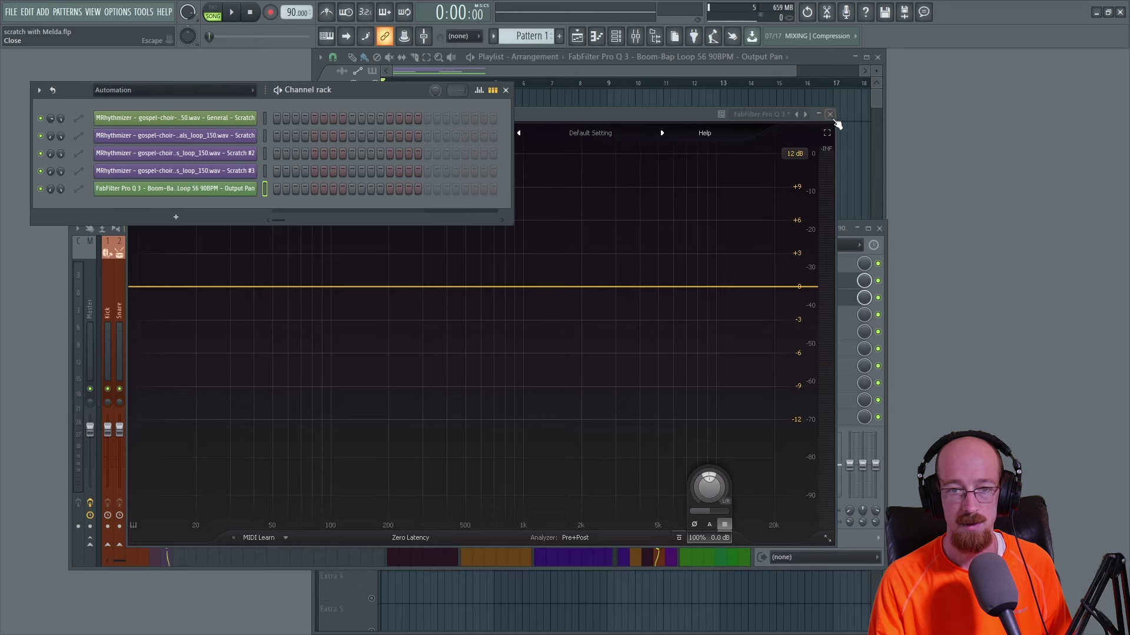
pyautogui.click(830, 114)
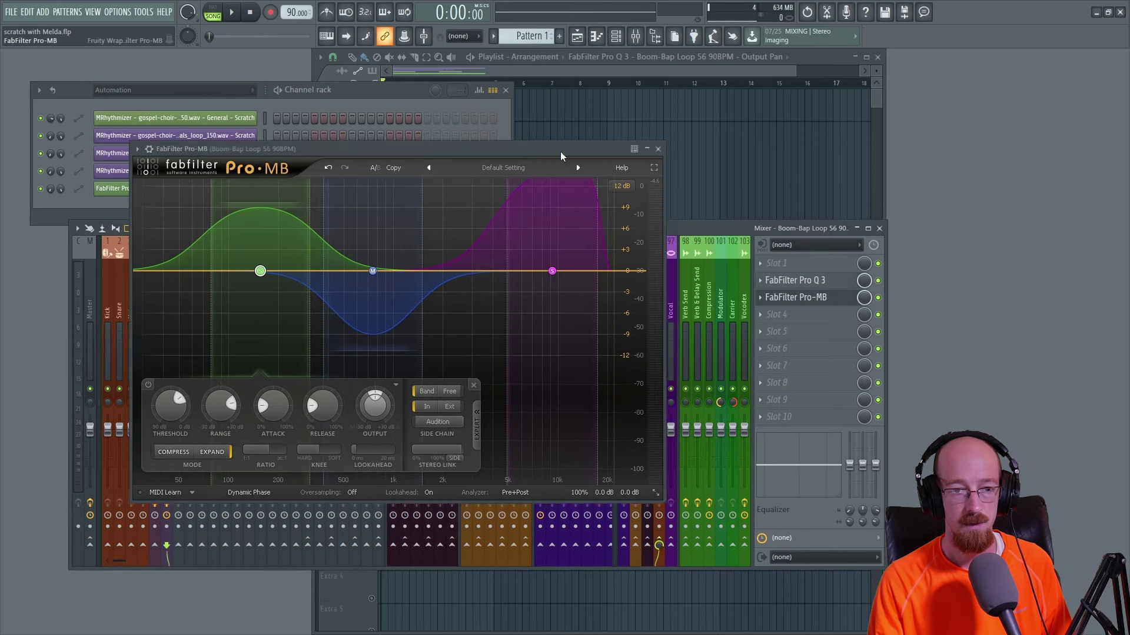
# Step: Move the Pro-MB window off the playlist, then enable and enlarge the Extra 3 track holding the output pan automation
pyautogui.moveTo(328, 151); pyautogui.dragTo(750, 94)
pyautogui.click(425, 462)
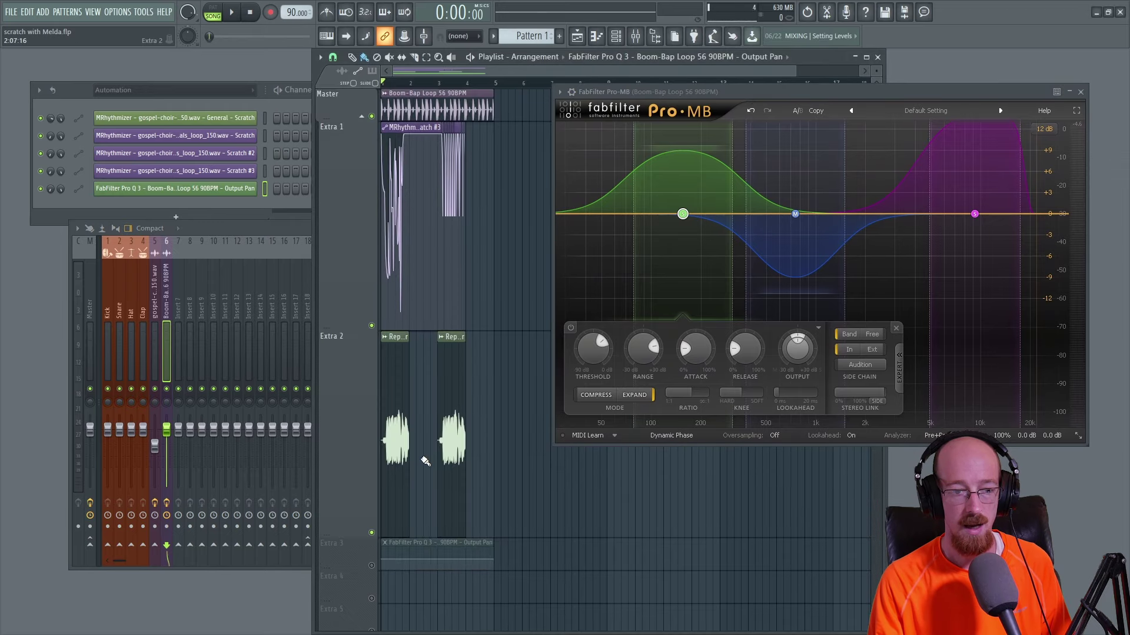
pyautogui.scroll(-4, 355, 424)
pyautogui.moveTo(347, 434); pyautogui.dragTo(347, 629)
pyautogui.scroll(-4, 408, 343)
pyautogui.scroll(3, 407, 344)
pyautogui.scroll(2, 542, 345)
# Step: Shape the output pan automation with a dip and a peak in bar 1 and a 39% point at 2:01:00, auditioning the loop
pyautogui.moveTo(389, 376); pyautogui.dragTo(408, 402)
pyautogui.press('space')
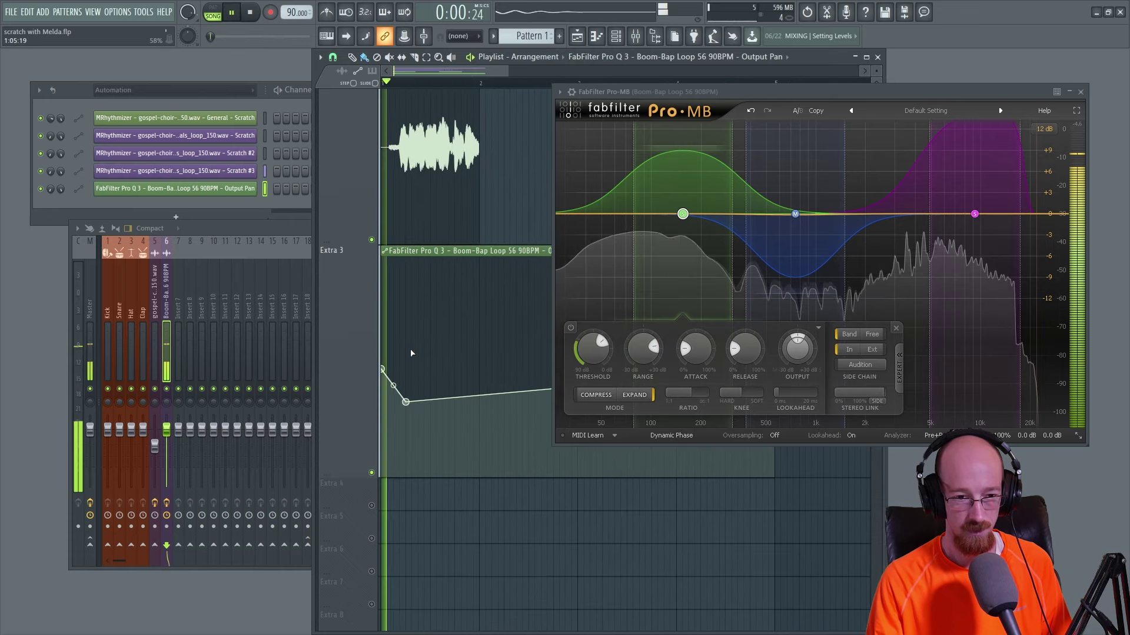
pyautogui.press('space')
pyautogui.moveTo(460, 349); pyautogui.dragTo(454, 290)
pyautogui.moveTo(405, 402); pyautogui.dragTo(405, 433)
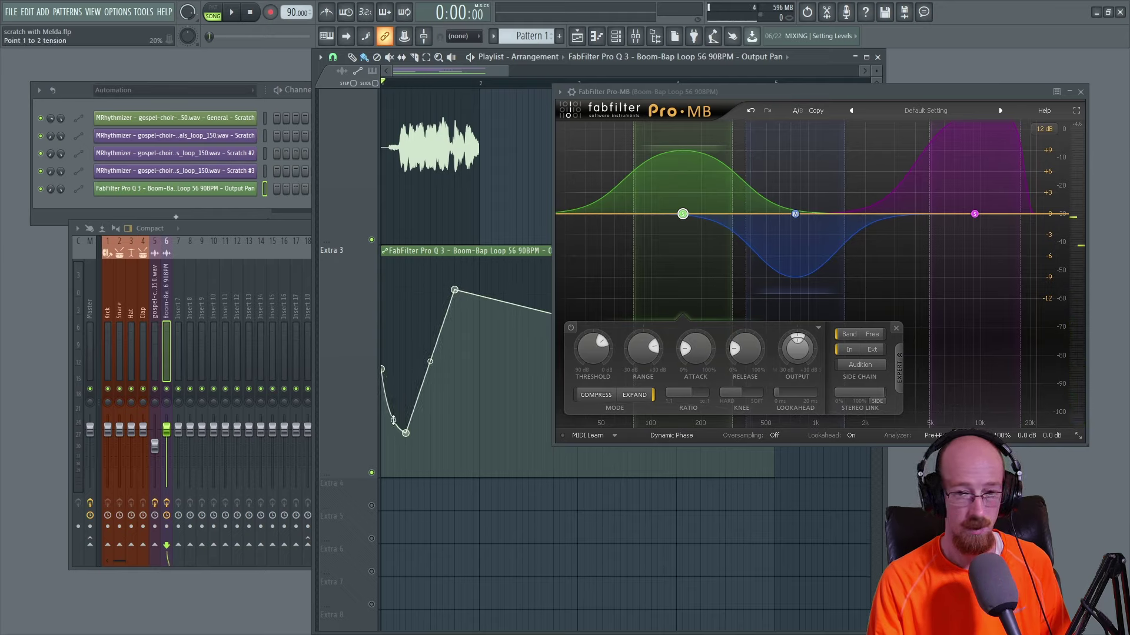
pyautogui.press('space')
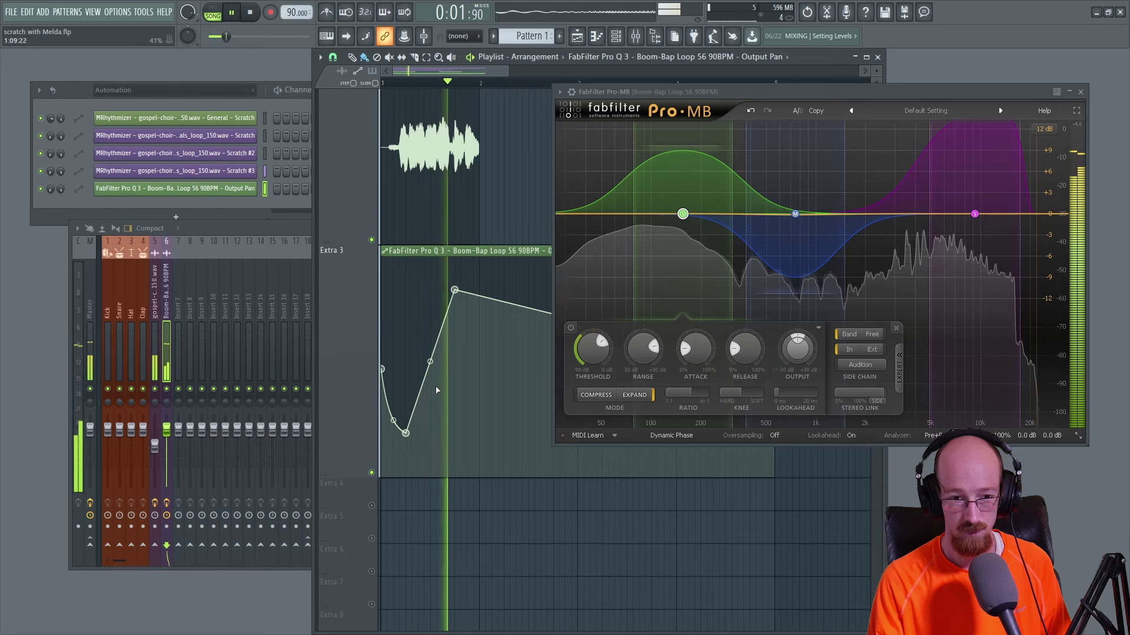
pyautogui.moveTo(478, 406)
pyautogui.mouseDown()
pyautogui.moveTo(497, 429)
pyautogui.moveTo(481, 393)
pyautogui.mouseUp()
pyautogui.press('space')
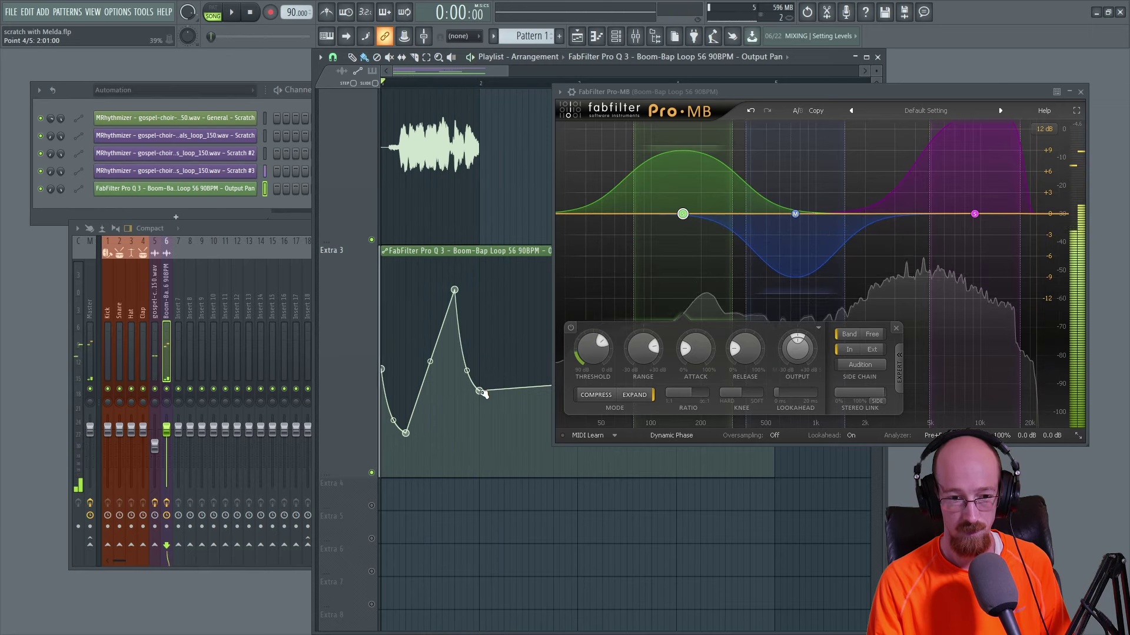
# Step: Refine the bar 1 pan peak and its falloff with extra points, set the 2:01:00 point to 51%, and audition the loop
pyautogui.scroll(5, 450, 286)
pyautogui.scroll(1, 450, 287)
pyautogui.press('space')
pyautogui.scroll(-6, 462, 225)
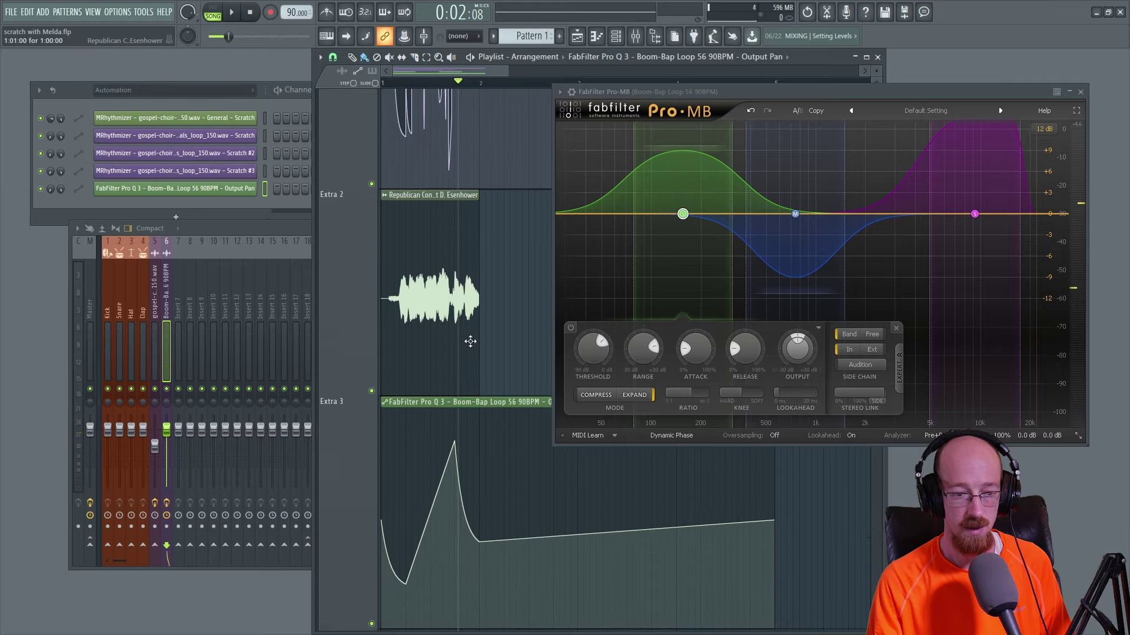
pyautogui.click(462, 235)
pyautogui.click(480, 326)
pyautogui.moveTo(516, 355); pyautogui.dragTo(516, 328)
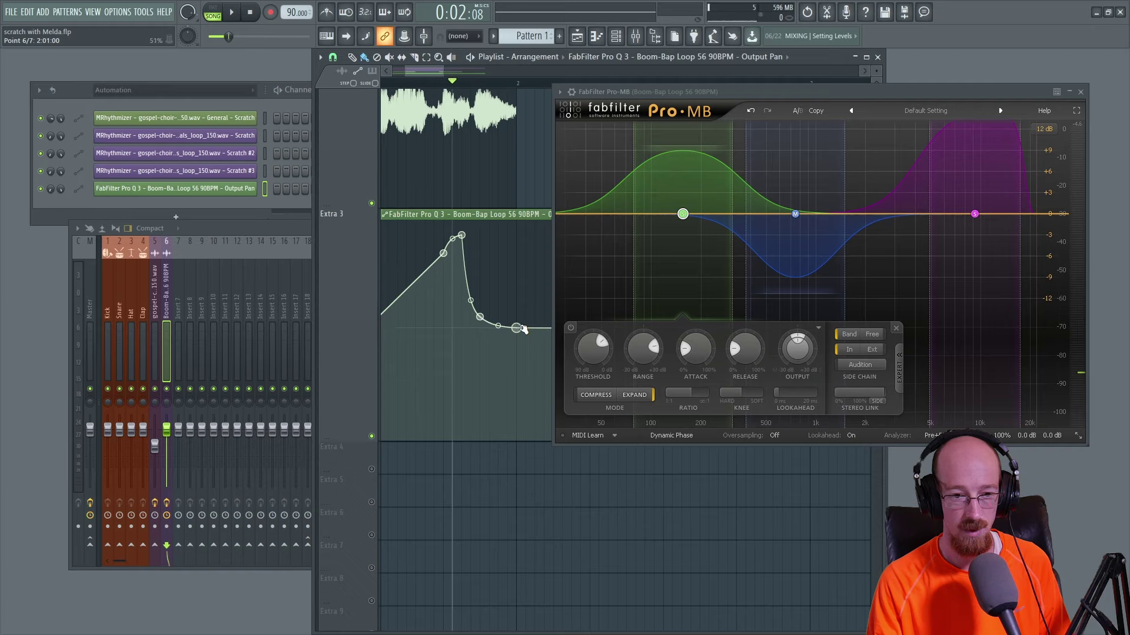
pyautogui.press('space')
pyautogui.scroll(-4, 493, 298)
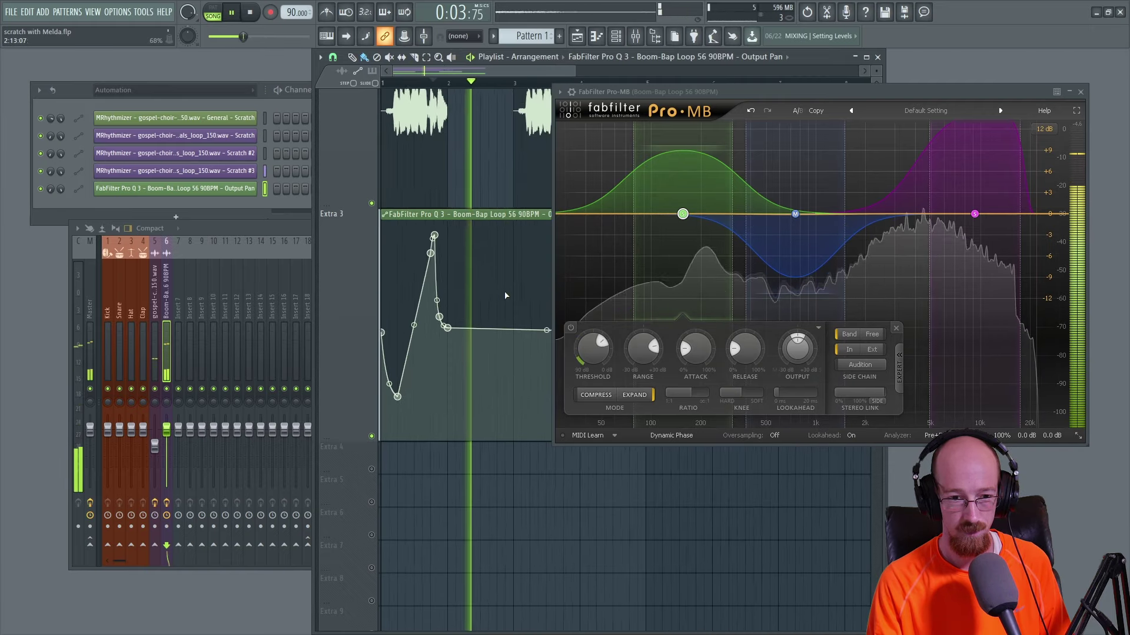
pyautogui.press('space')
# Step: Hold the pan automation at 51% until 2:09:00, drop it to 28%, curve it back to centre by bar 3, and audition it
pyautogui.moveTo(476, 330); pyautogui.dragTo(479, 331)
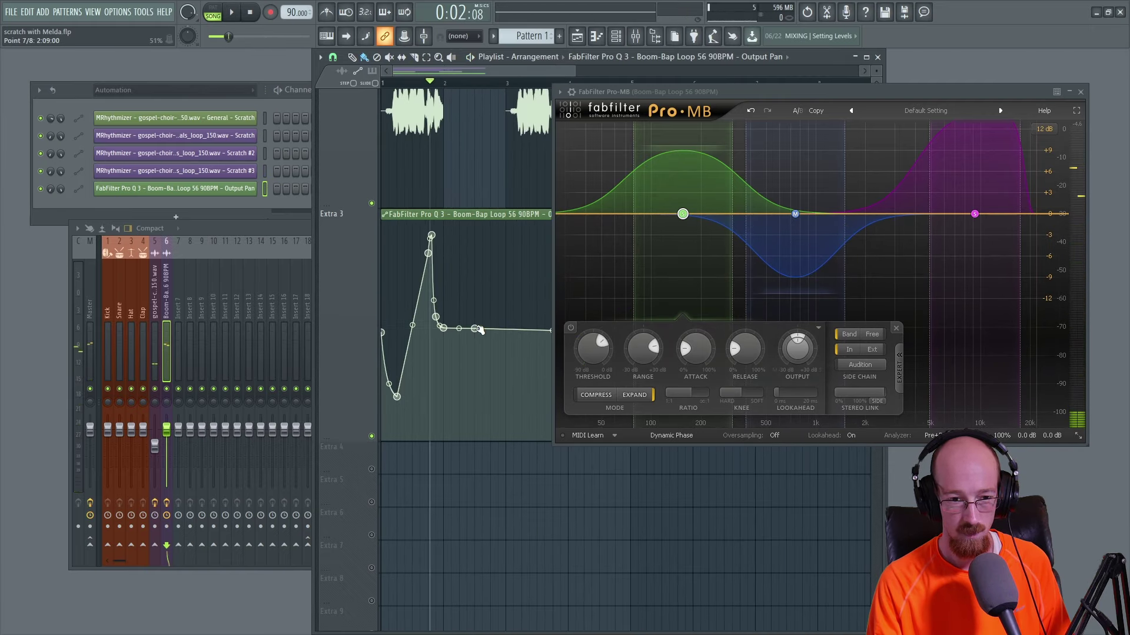
pyautogui.click(476, 381)
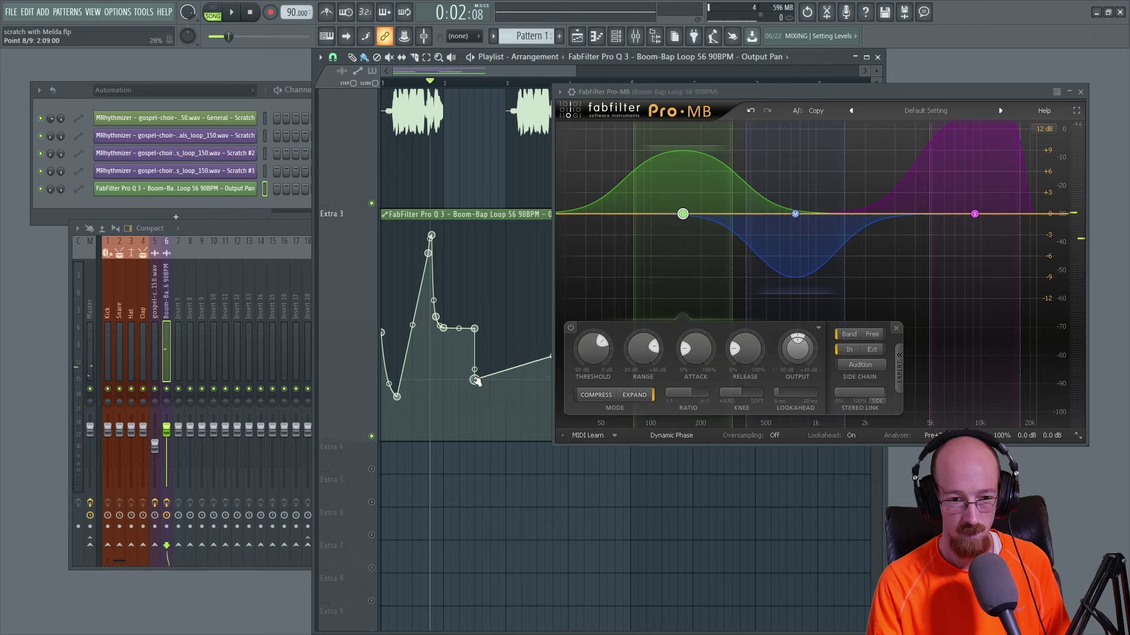
pyautogui.click(510, 329)
pyautogui.moveTo(499, 339); pyautogui.dragTo(499, 333)
pyautogui.press('space')
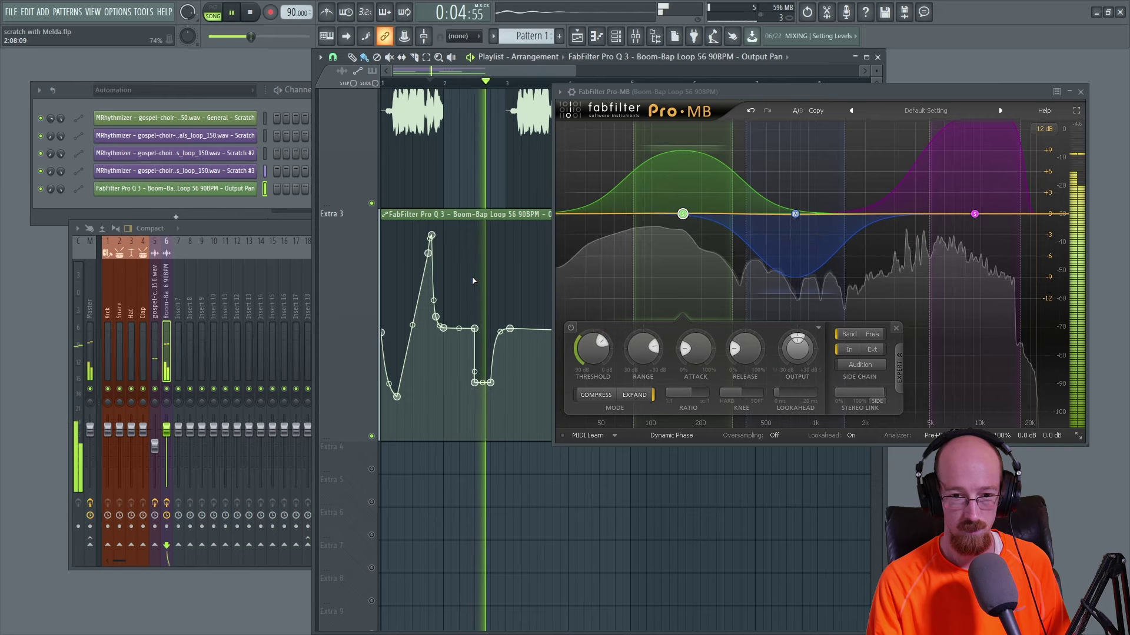
pyautogui.press('space')
# Step: Lower both bottom points of the bar 2 pan dip further and play the loop to check the movement
pyautogui.moveTo(475, 382); pyautogui.dragTo(493, 418)
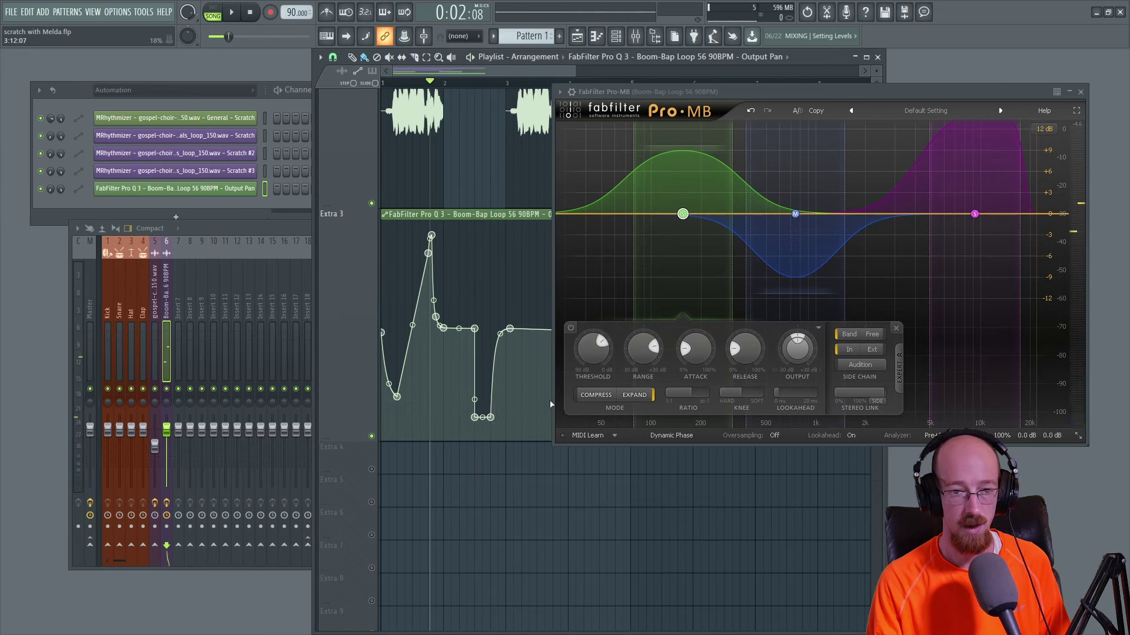
pyautogui.press('space')
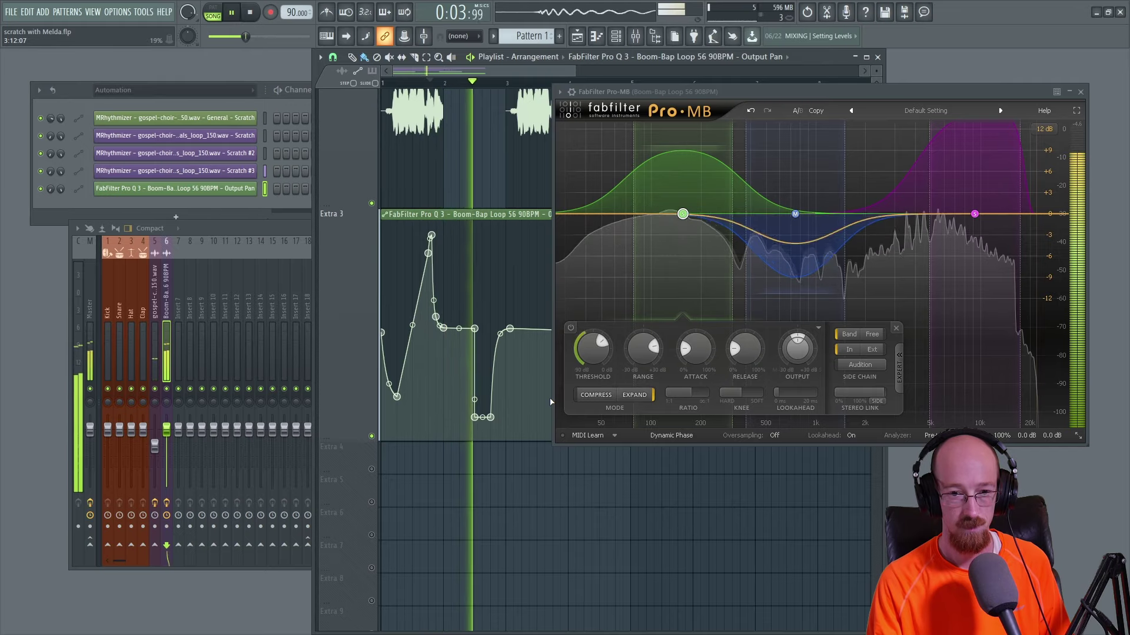
pyautogui.press('space')
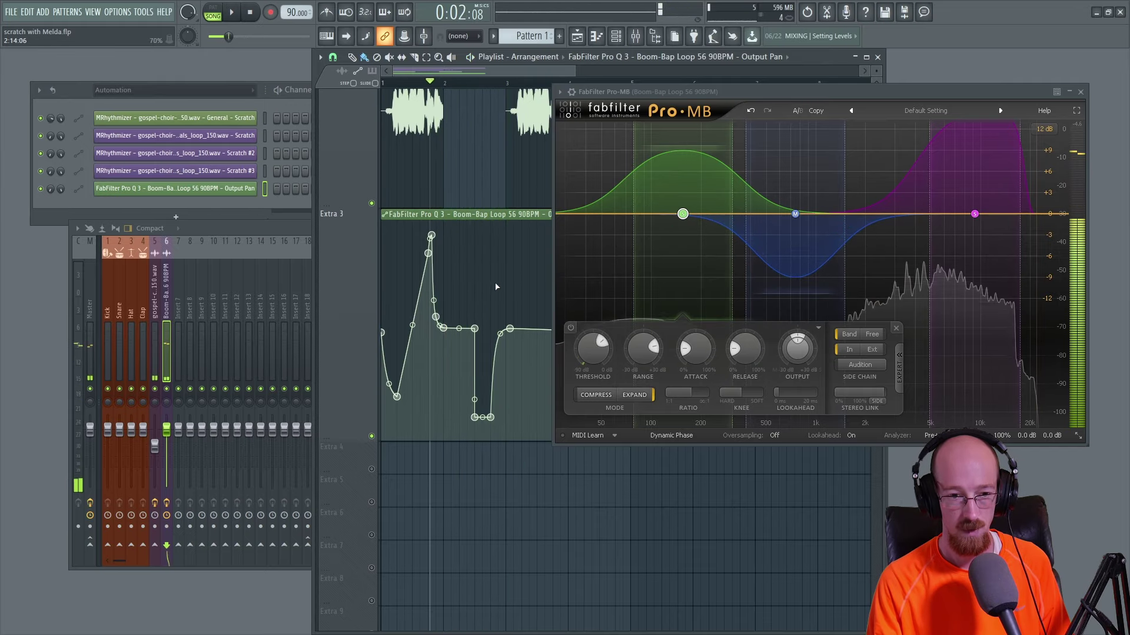
pyautogui.scroll(-2, 495, 286)
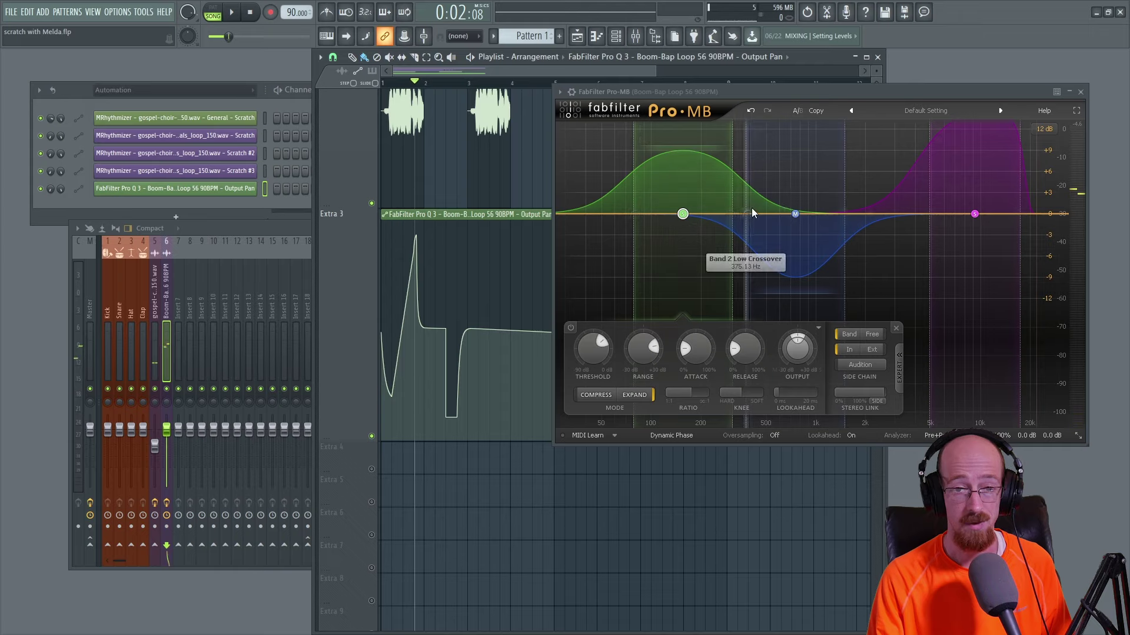
# Step: Set the low band's range to +30 dB, raise its ratio, and set its threshold to -28.38 dB
pyautogui.moveTo(643, 353); pyautogui.dragTo(643, 360)
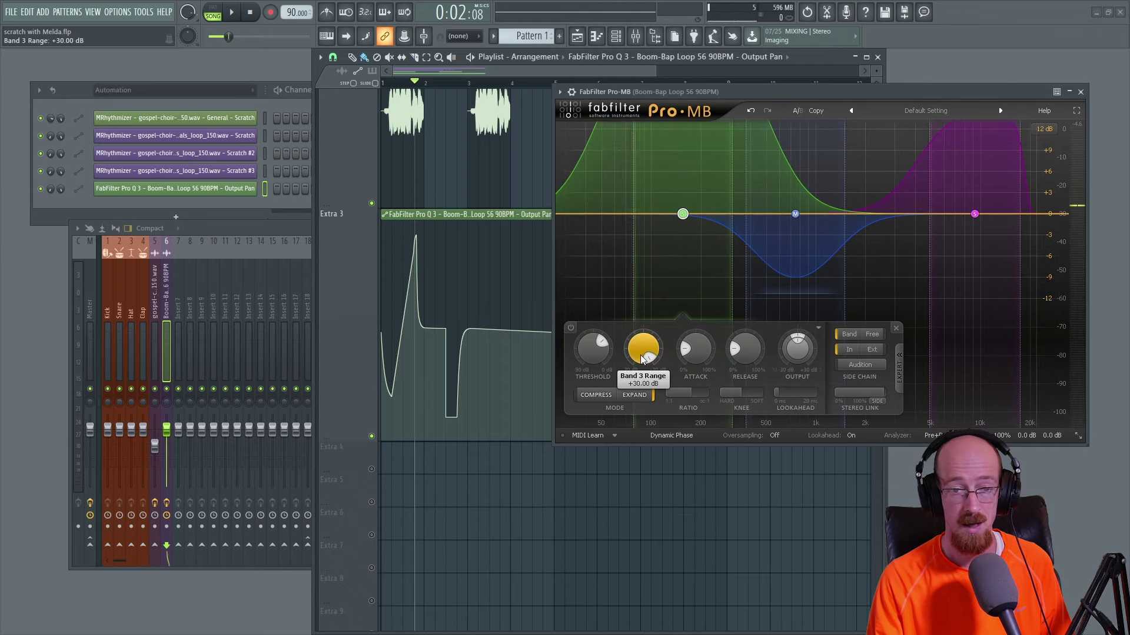
pyautogui.moveTo(739, 398); pyautogui.dragTo(700, 403)
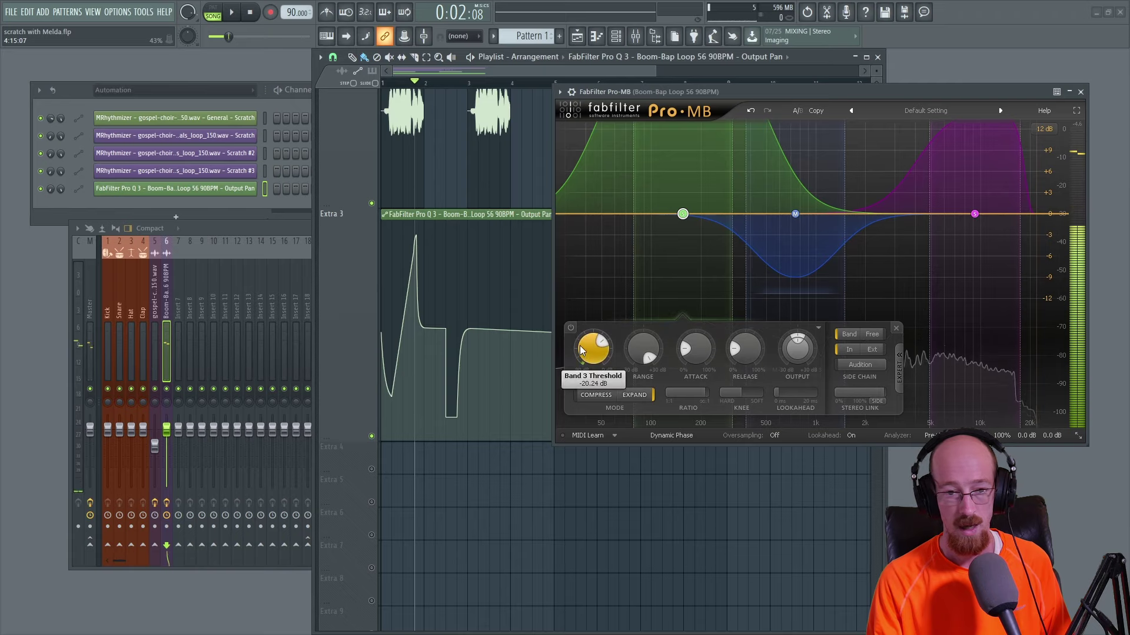
pyautogui.scroll(-1, 589, 366)
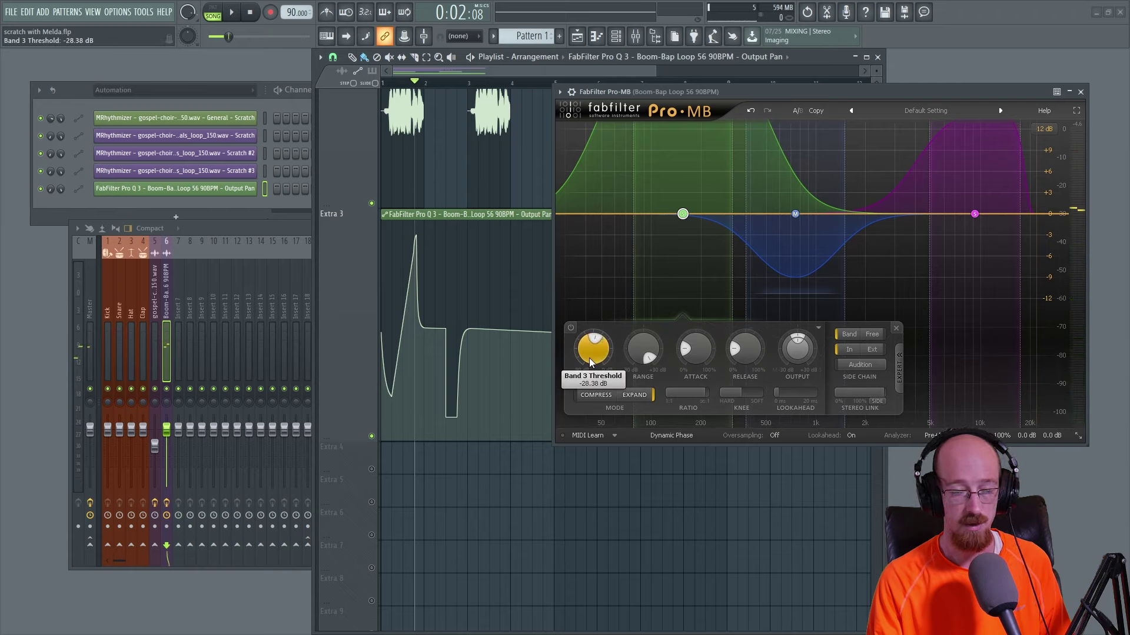
# Step: Close the Pro-MB window and select the playlist time range from bar 1 to bar 5
pyautogui.moveTo(449, 367)
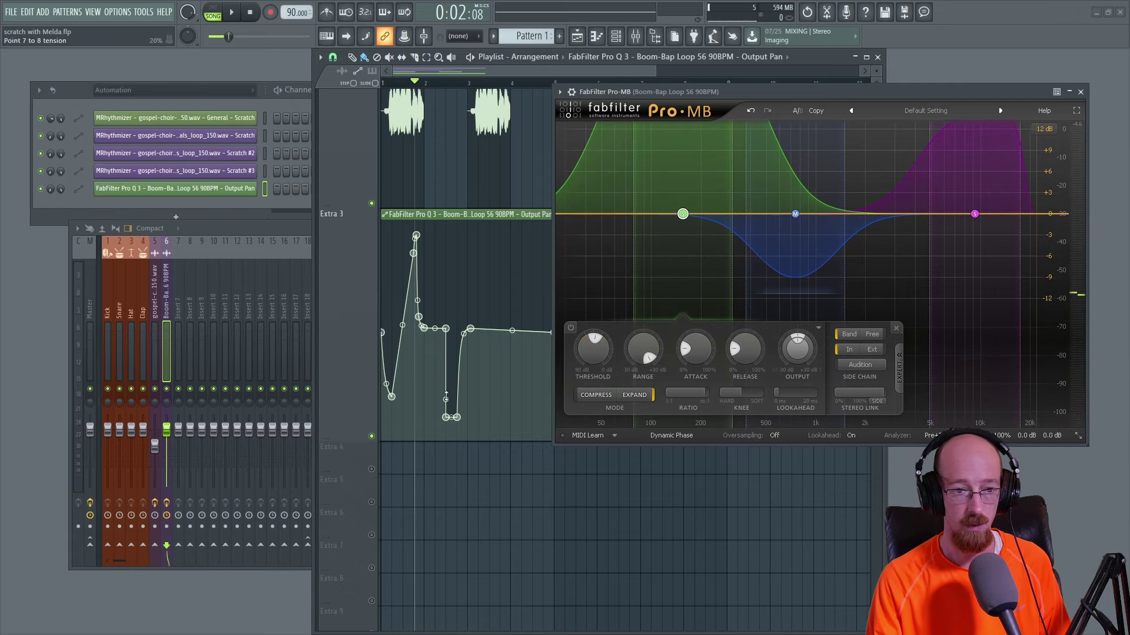
pyautogui.click(1080, 91)
pyautogui.press('F9')
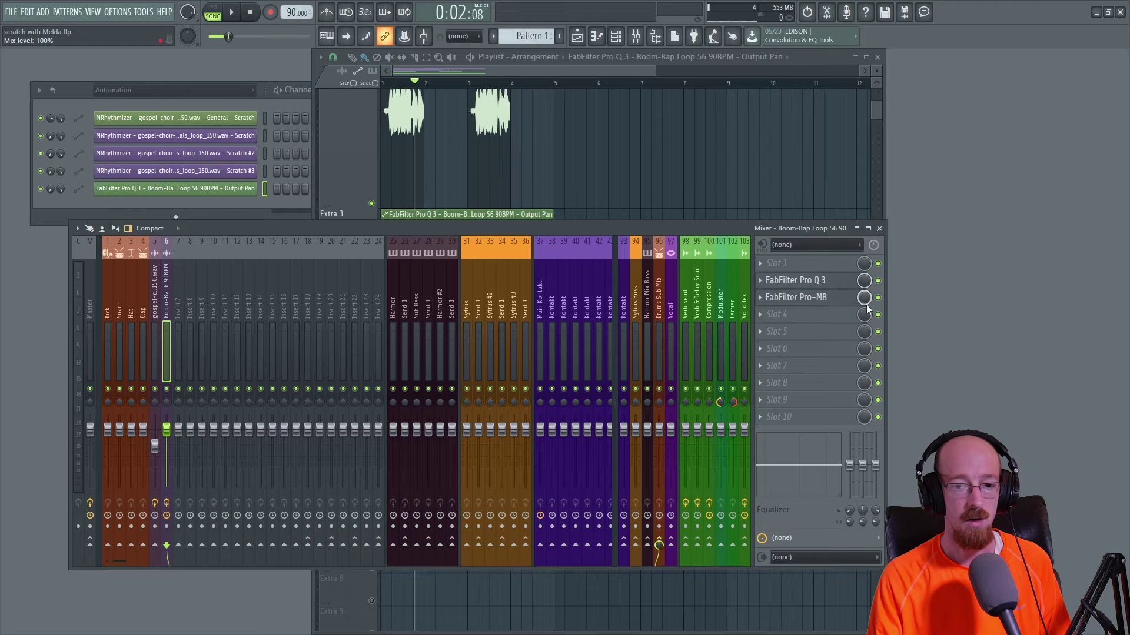
pyautogui.click(511, 76)
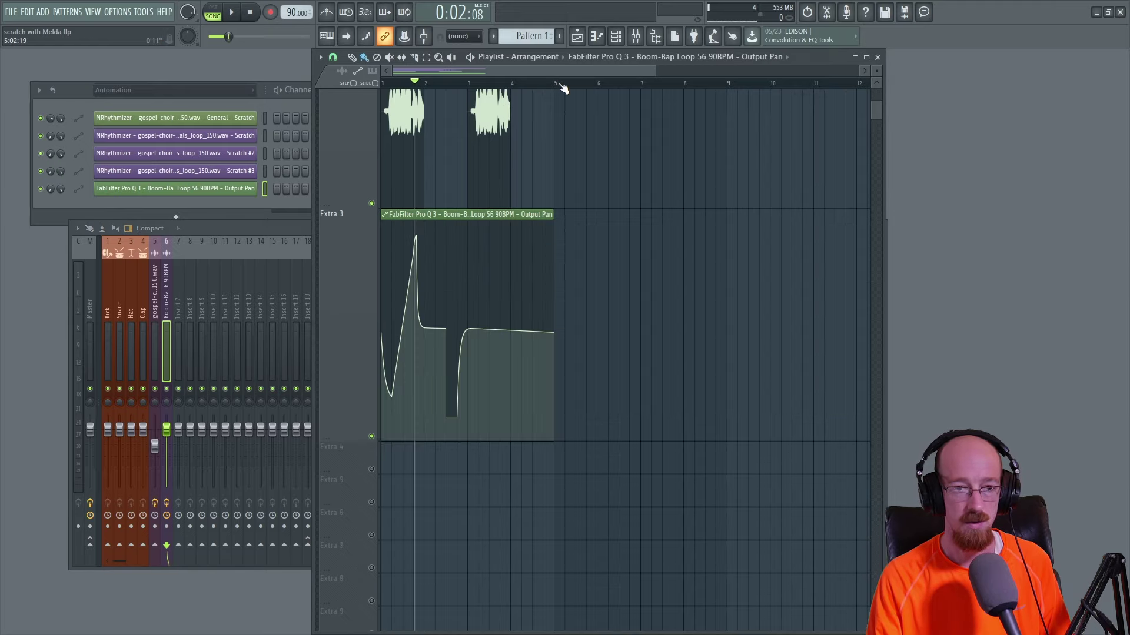
pyautogui.moveTo(559, 89); pyautogui.dragTo(383, 85)
# Step: Create an automation clip for the mix level of the FabFilter Pro-MB slot over the selected range
pyautogui.click(296, 238)
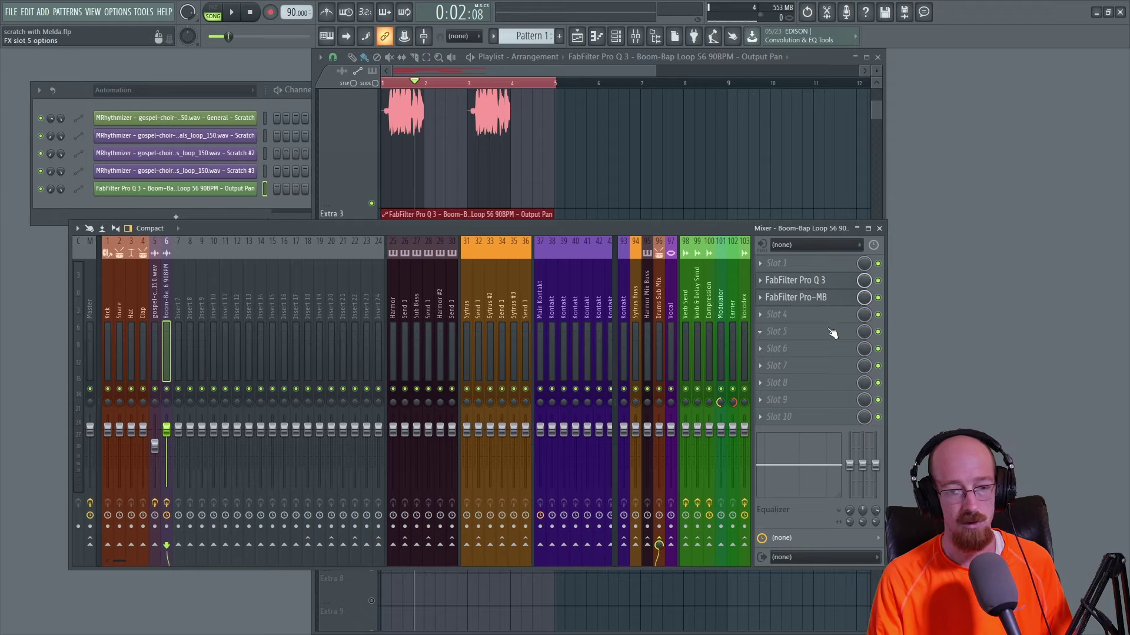
pyautogui.rightClick(863, 297)
pyautogui.click(906, 387)
pyautogui.click(517, 146)
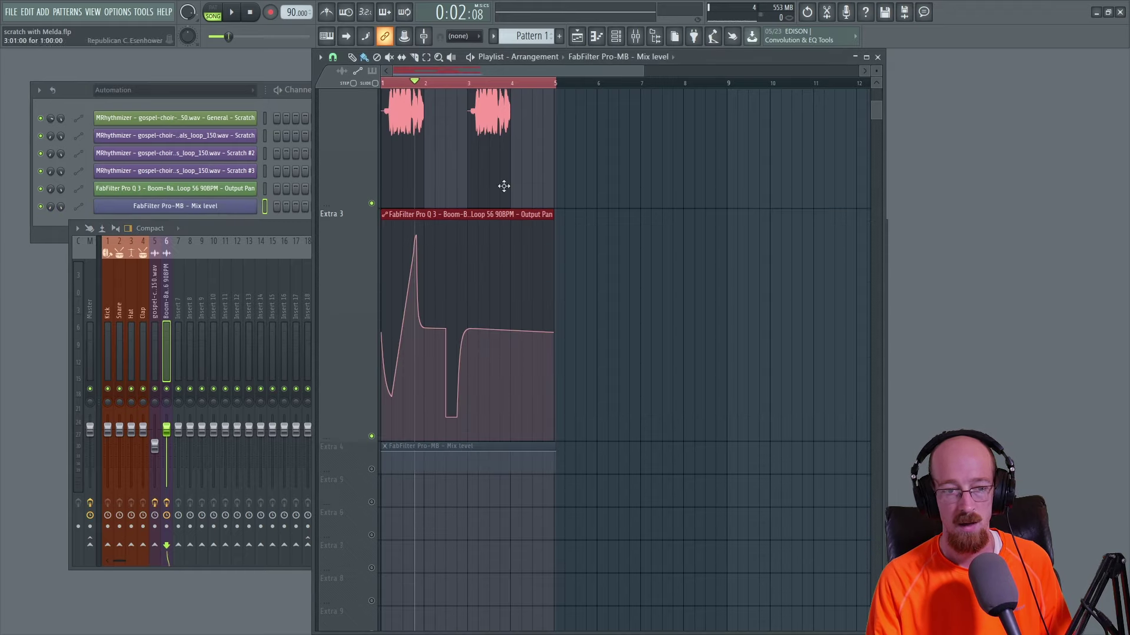
# Step: Enable the Extra 4 track and, during playback, shape the Pro-MB mix level automation with a curved dip to 32% at 1:16:00
pyautogui.click(372, 469)
pyautogui.press('space')
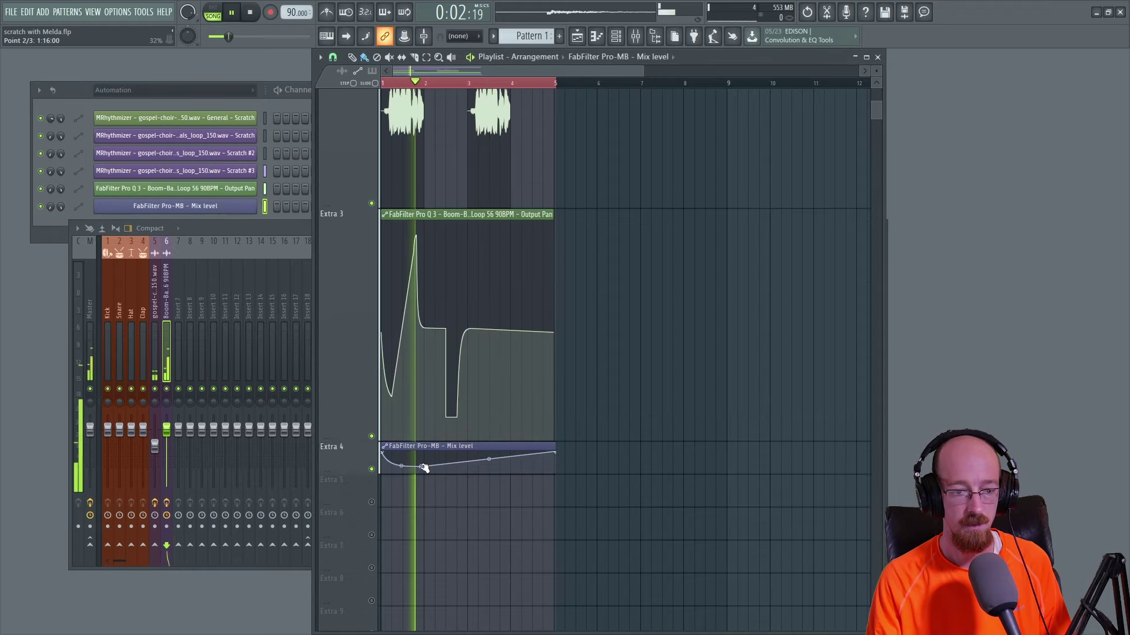
pyautogui.rightClick(464, 459)
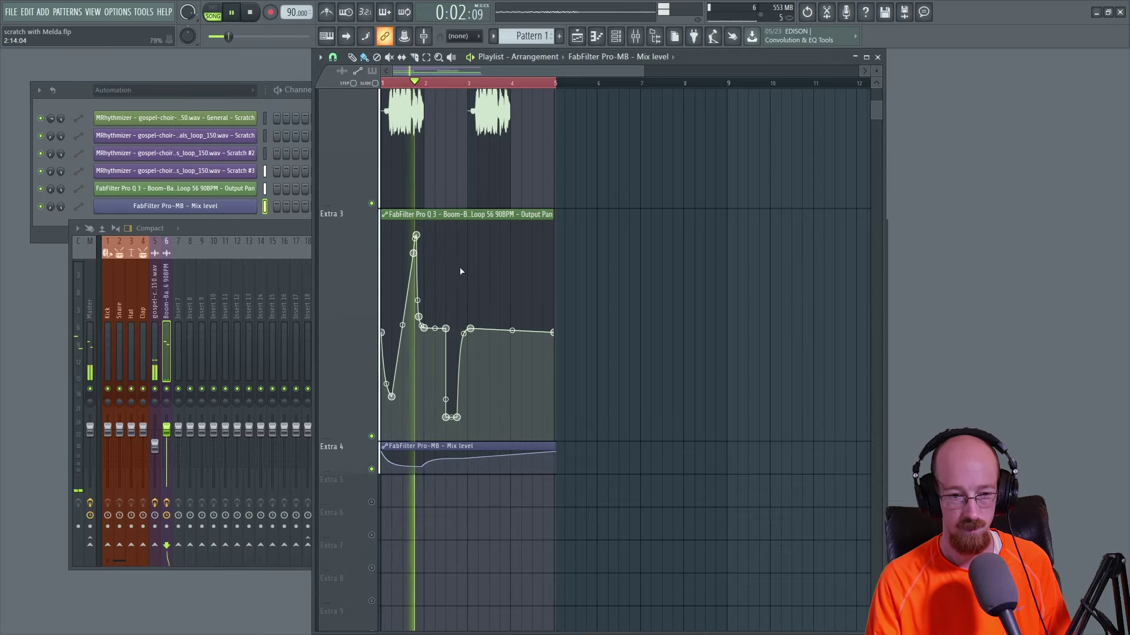
# Step: Stop playback at the middle of bar 2 and raise the Pro-MB mix level automation with a point just before bar 3
pyautogui.click(452, 83)
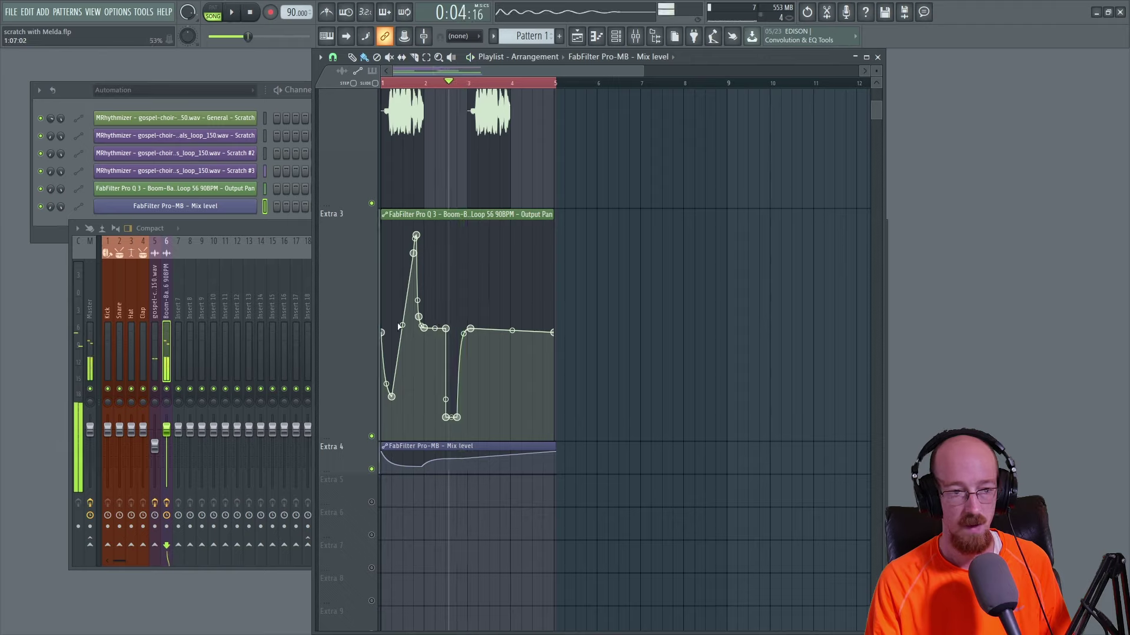
pyautogui.press('space')
pyautogui.moveTo(465, 463); pyautogui.dragTo(467, 460)
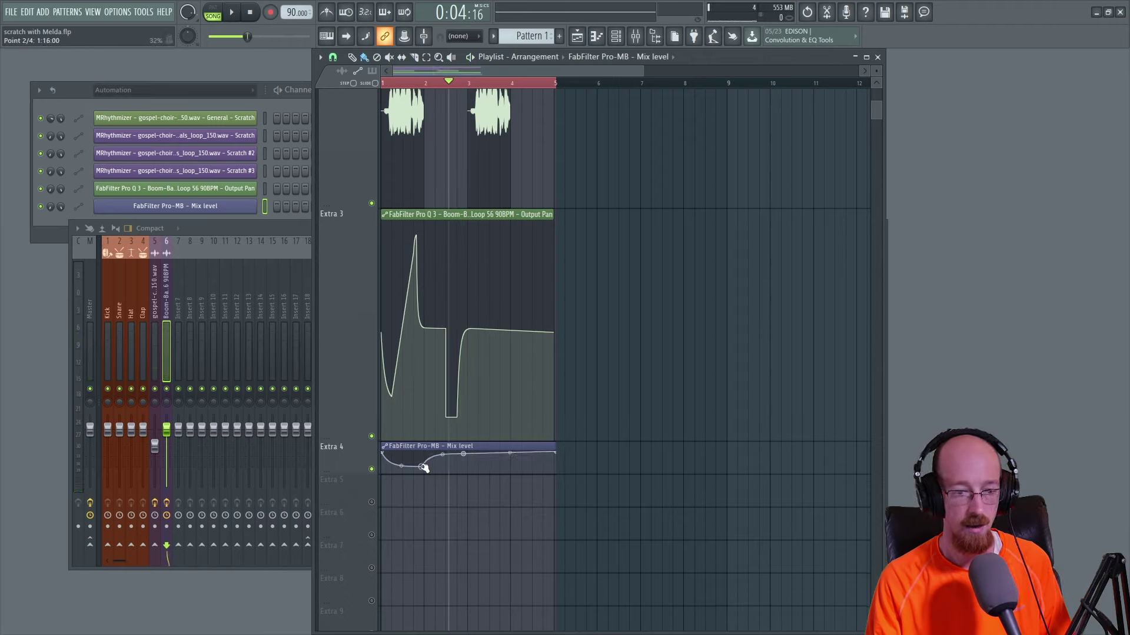
# Step: Review the Pro-Q 3 and Pro-MB settings on the Boom-Bap Loop mixer track
pyautogui.doubleClick(238, 231)
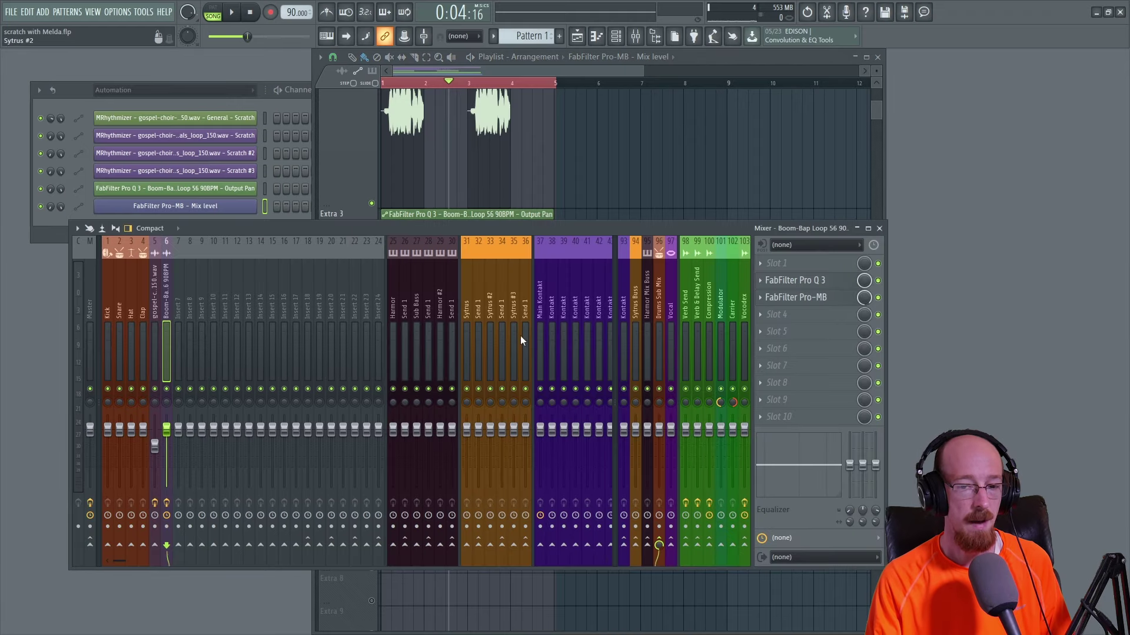
pyautogui.click(803, 283)
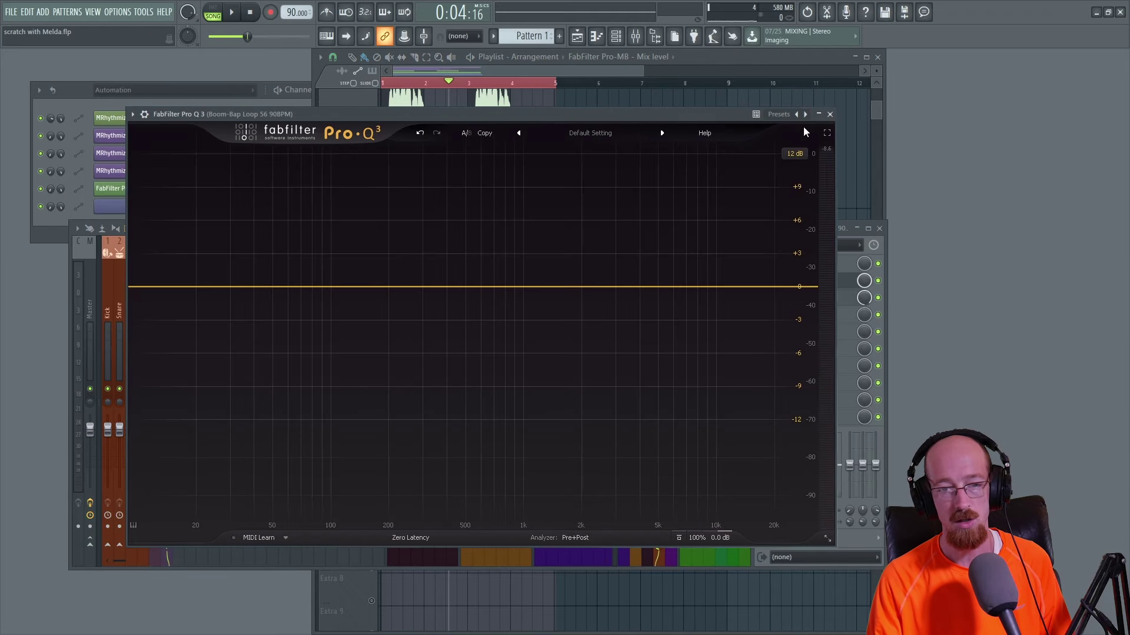
pyautogui.click(829, 114)
pyautogui.click(810, 302)
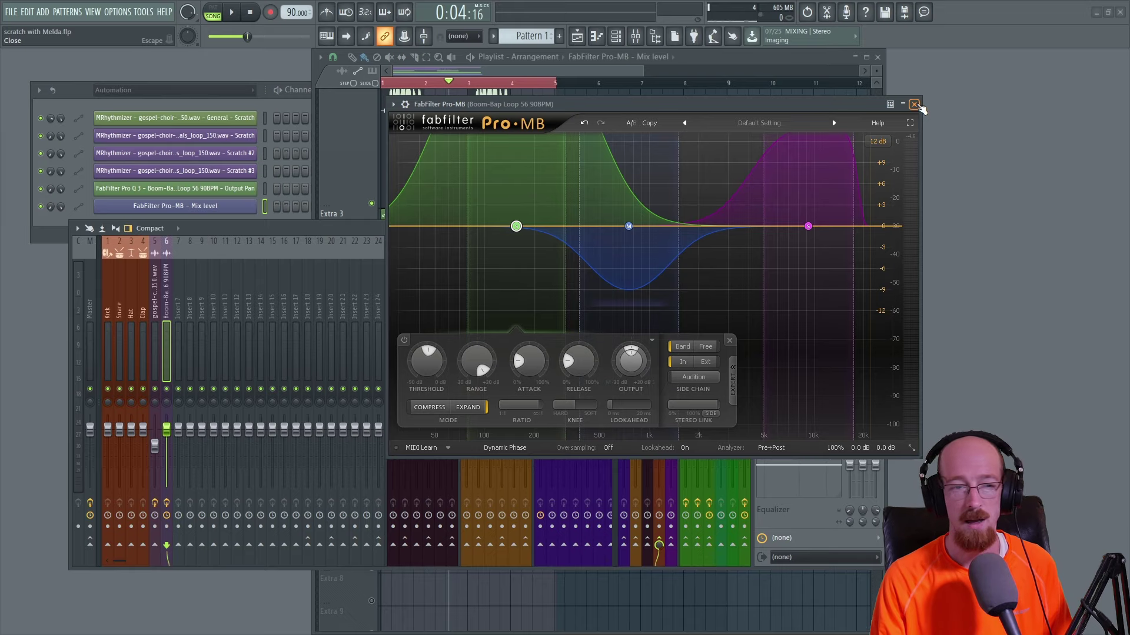
pyautogui.click(915, 105)
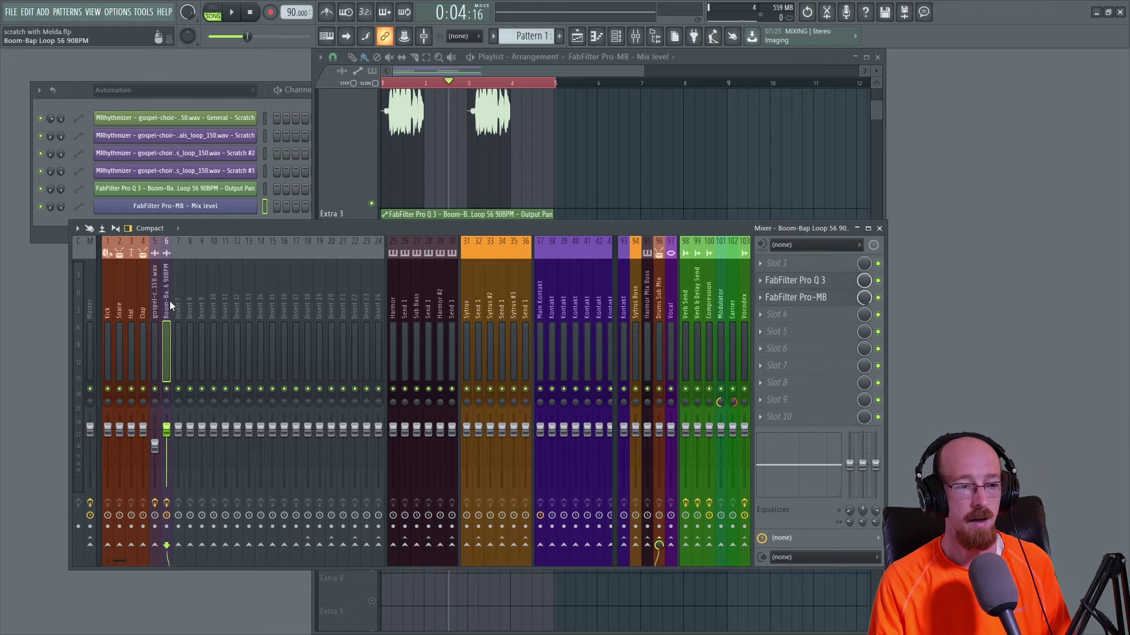
pyautogui.click(817, 280)
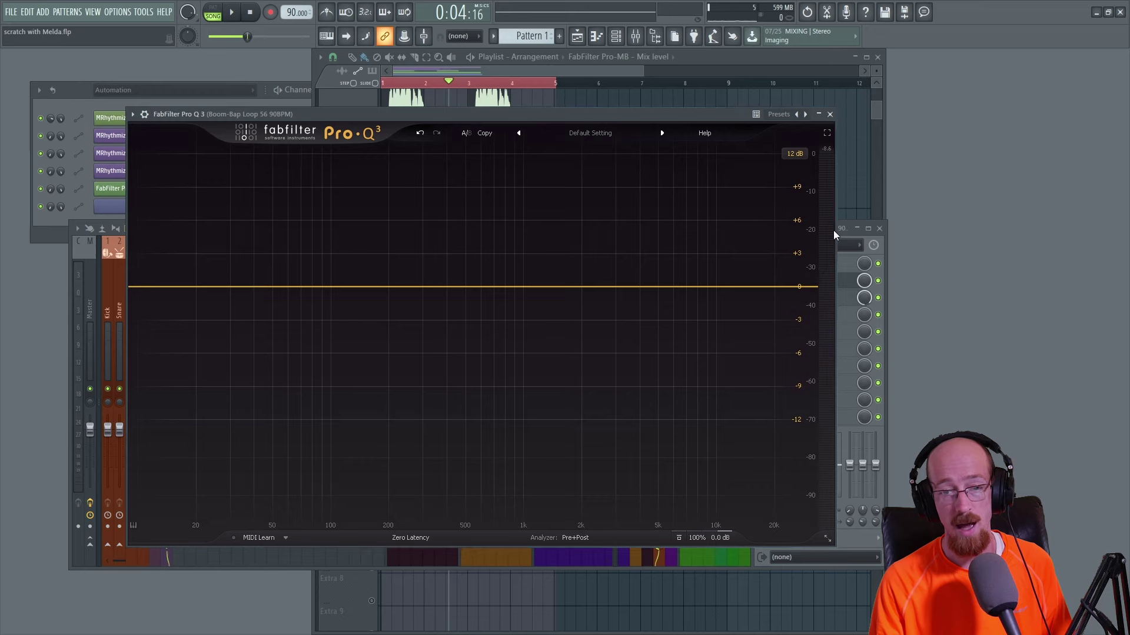
pyautogui.click(830, 114)
pyautogui.click(808, 298)
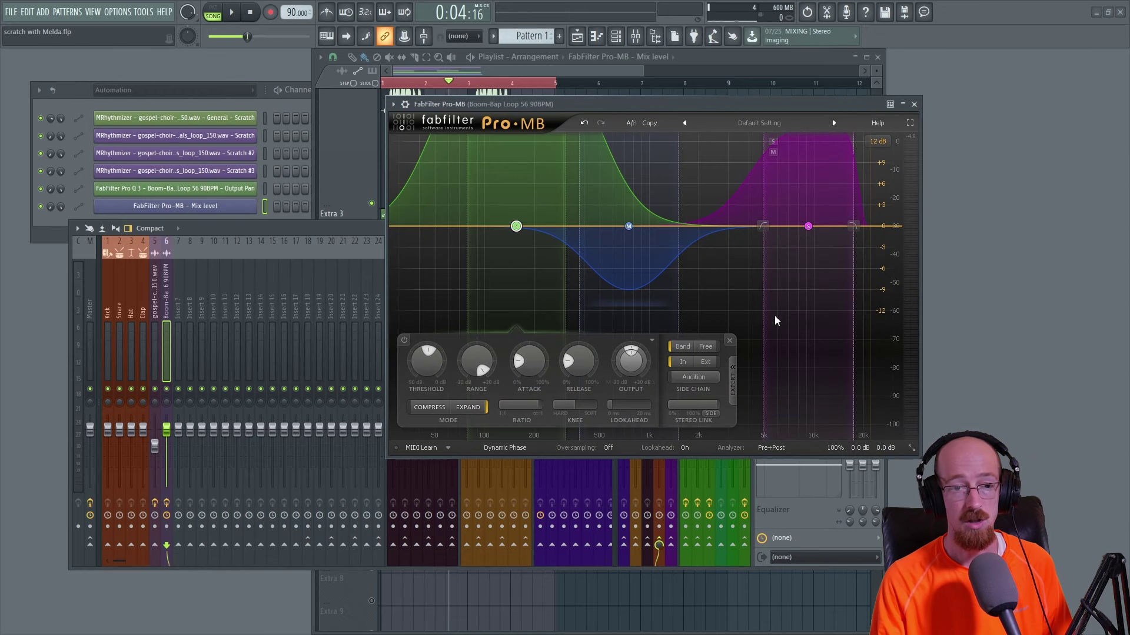
pyautogui.moveTo(712, 104); pyautogui.dragTo(638, 163)
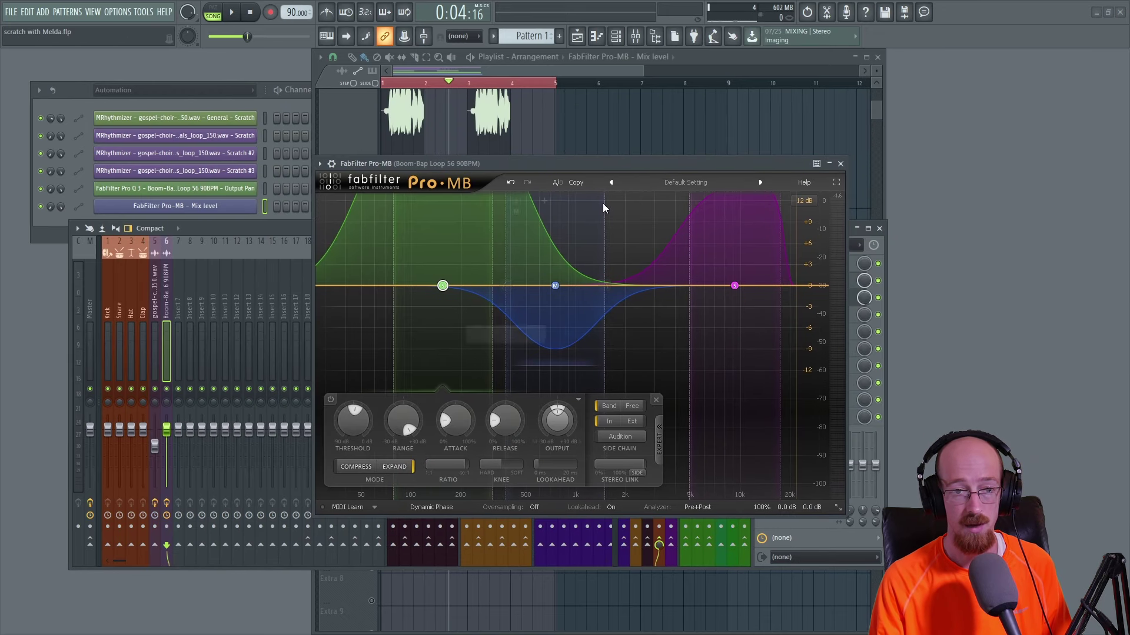
# Step: Replace Pro-Q 3 in the second effect slot with FabFilter Timeless 3 and set its ping pong mode to L-R
pyautogui.press('F8')
pyautogui.write('time')
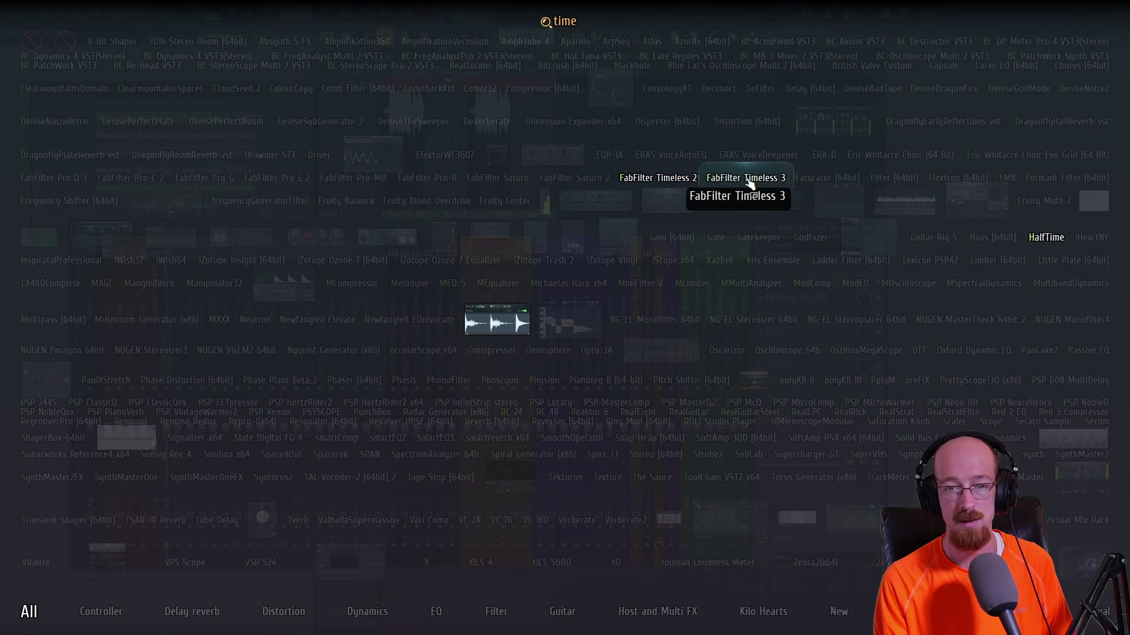
pyautogui.click(746, 178)
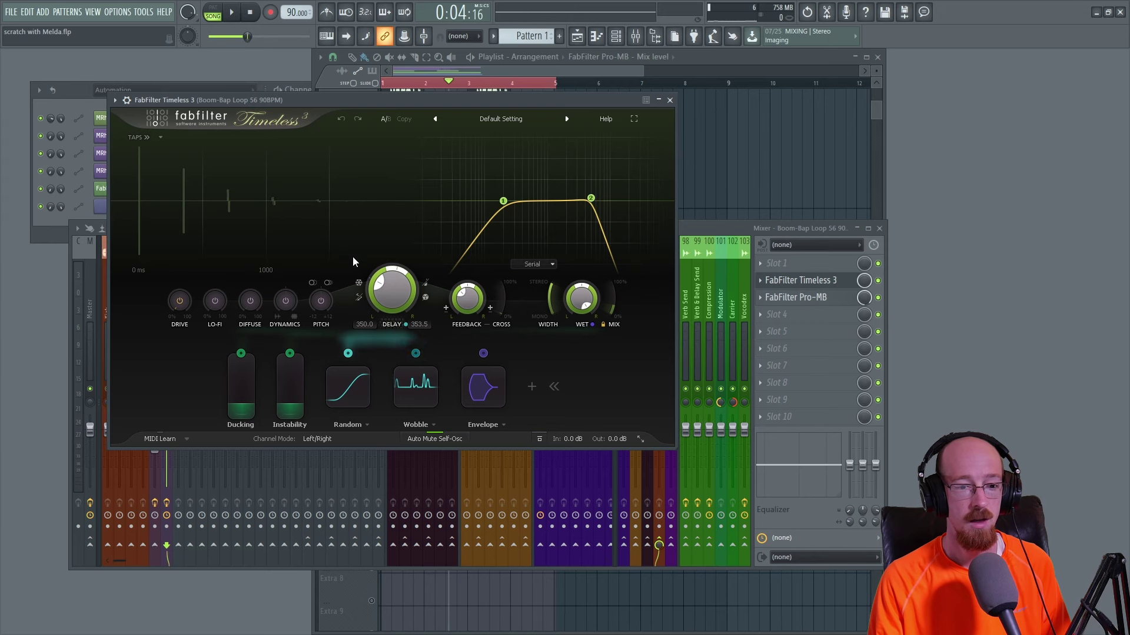
pyautogui.click(358, 300)
pyautogui.click(386, 321)
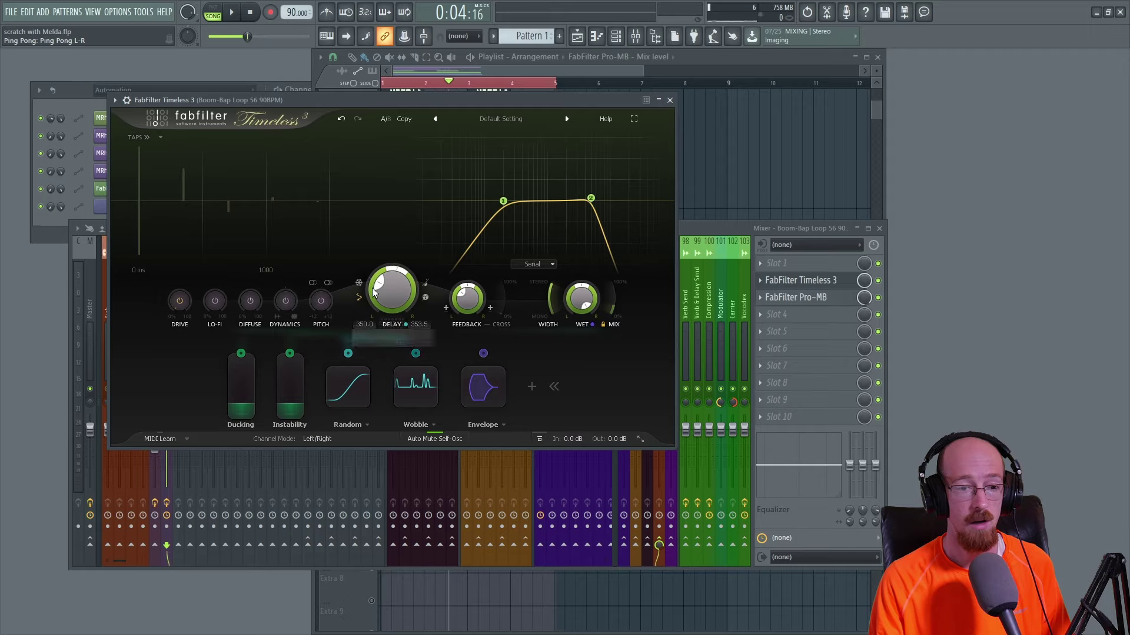
# Step: Shorten the Timeless 3 delay time to about 10.8 ms while auditioning the loop
pyautogui.moveTo(390, 295)
pyautogui.mouseDown()
pyautogui.moveTo(386, 312)
pyautogui.moveTo(389, 300)
pyautogui.mouseUp()
pyautogui.moveTo(389, 302)
pyautogui.press('space')
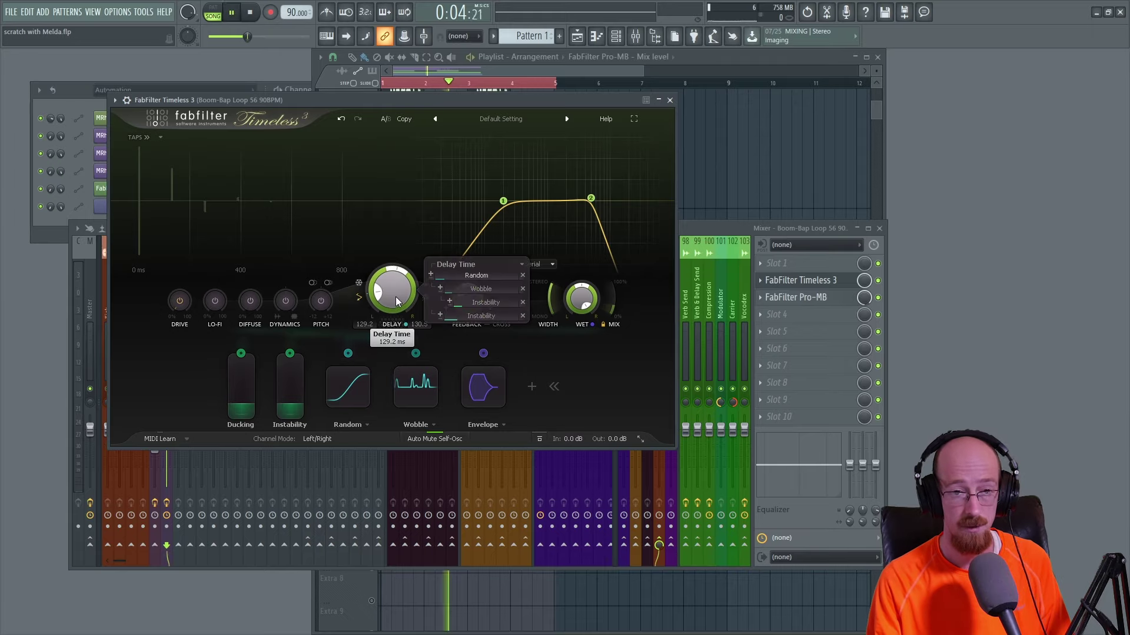
pyautogui.moveTo(386, 297); pyautogui.dragTo(383, 301)
pyautogui.press('space')
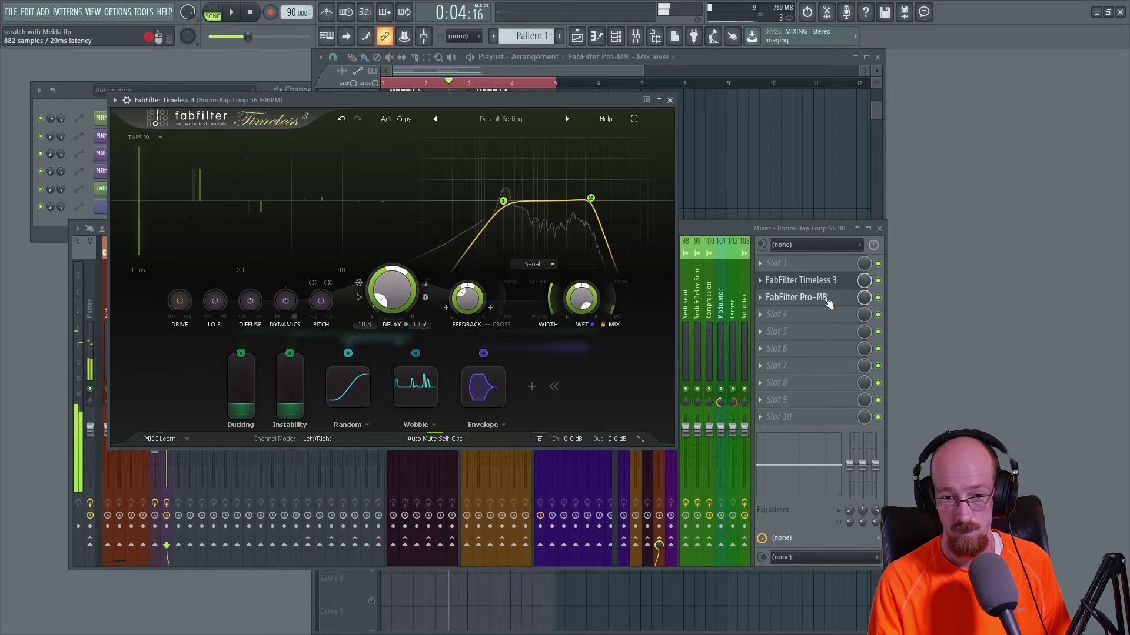
# Step: Open Pro-MB and spread it and Timeless 3 apart so both can be watched while the loop plays
pyautogui.click(795, 297)
pyautogui.press('space')
pyautogui.moveTo(645, 164); pyautogui.dragTo(727, 167)
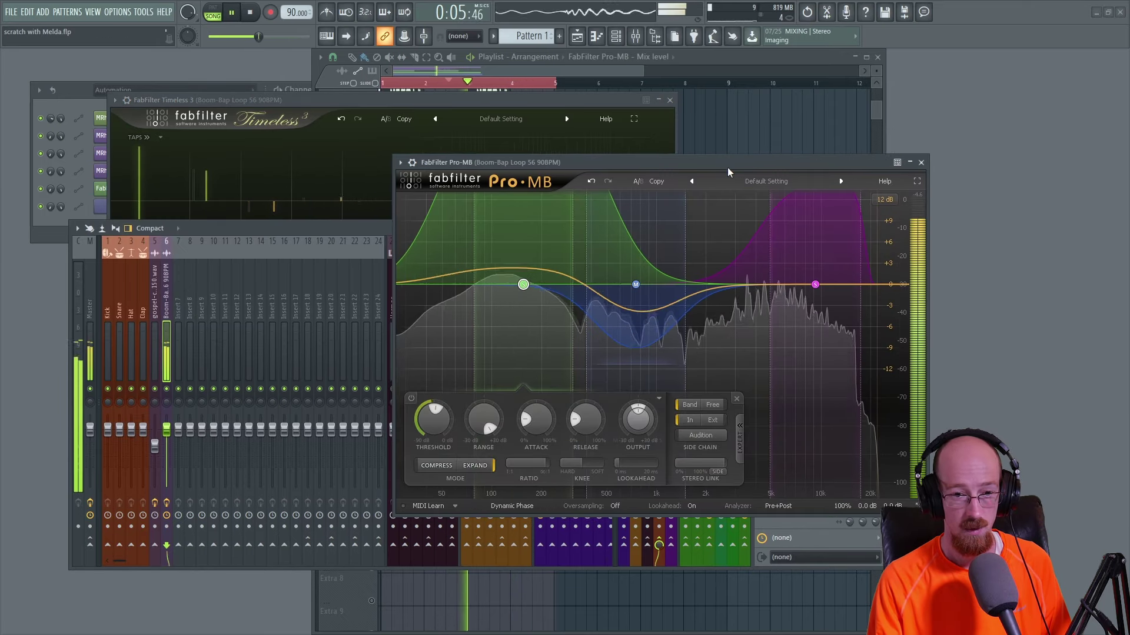
pyautogui.moveTo(471, 100); pyautogui.dragTo(434, 98)
pyautogui.press('space')
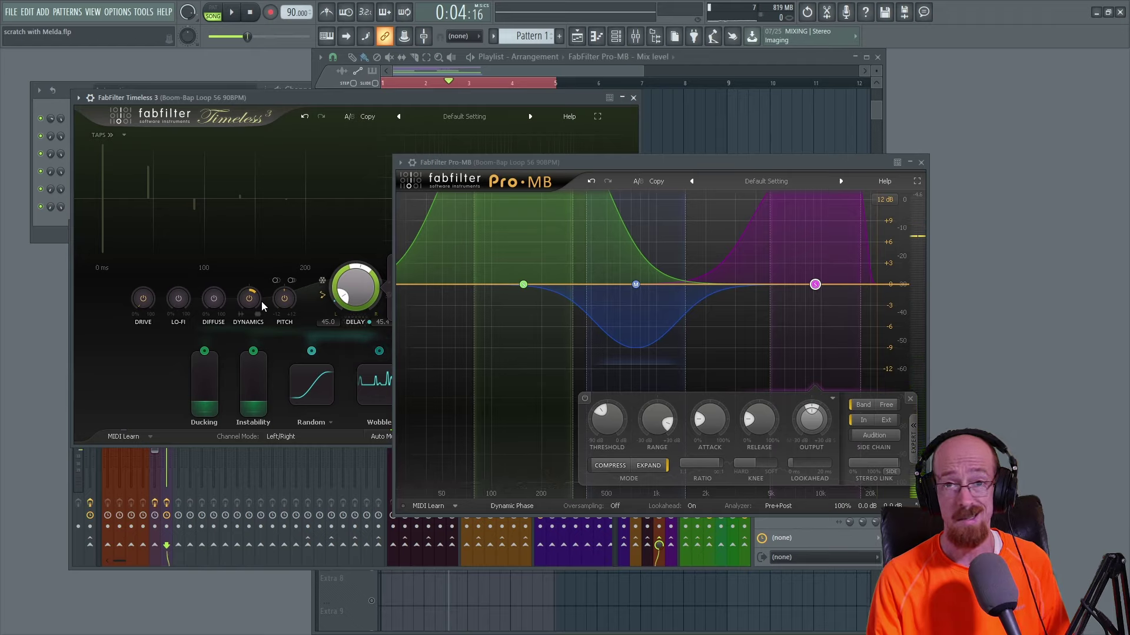
# Step: Audition Timeless 3 with Dynamics at 0.629, Drive at 42.2% and Pitch Shift at -4.634 semitones
pyautogui.moveTo(254, 297)
pyautogui.scroll(5, 250, 298)
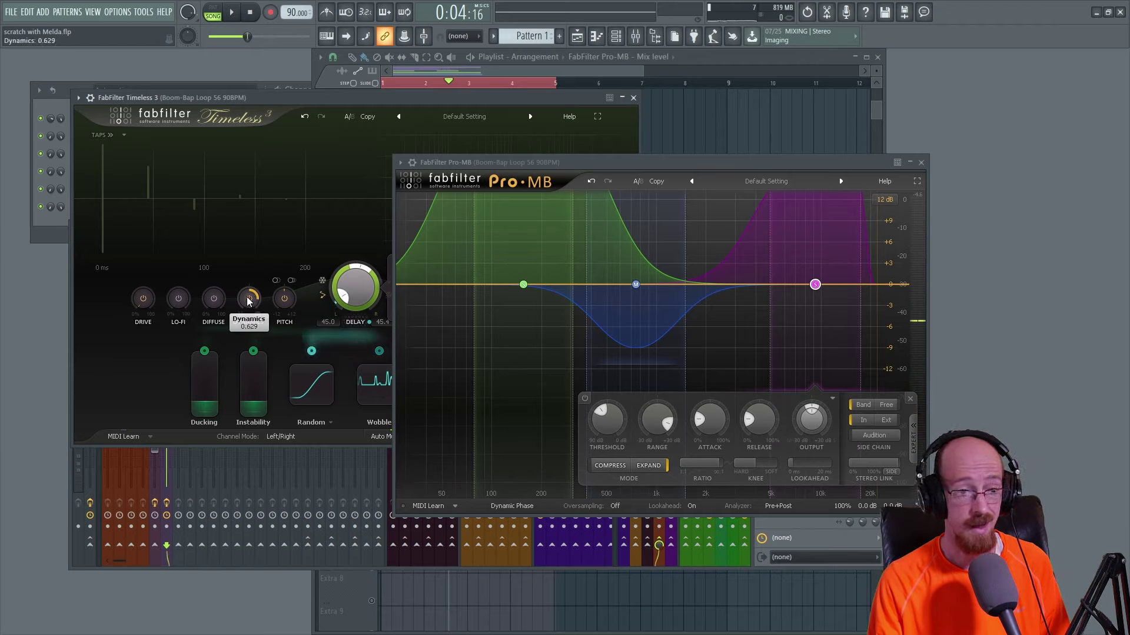
pyautogui.press('space')
pyautogui.moveTo(141, 300); pyautogui.dragTo(144, 269)
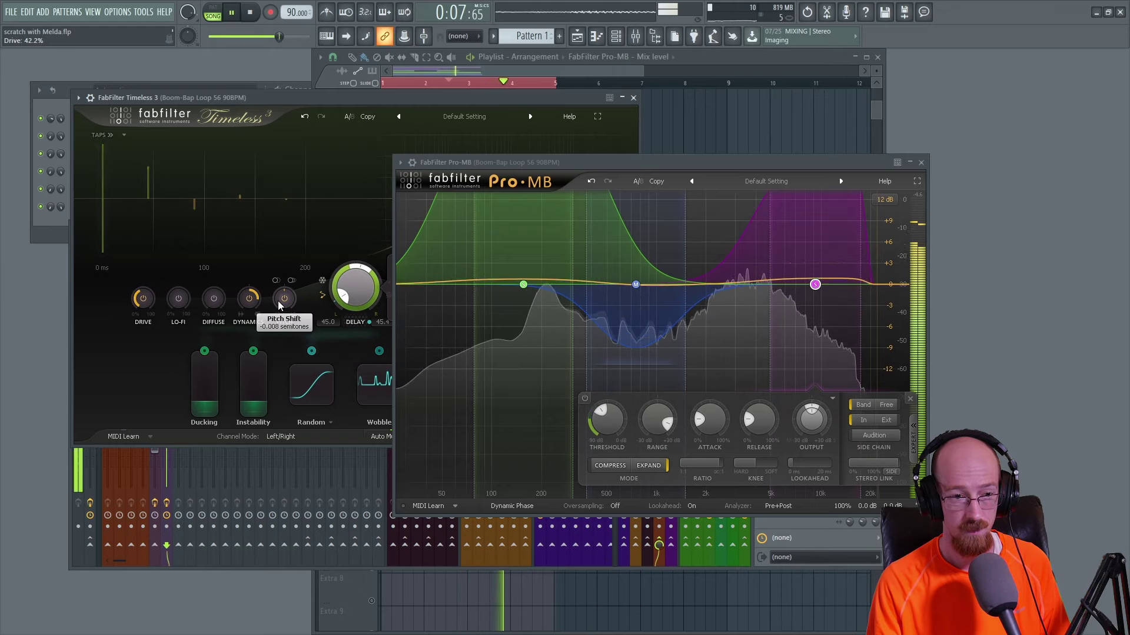
pyautogui.moveTo(285, 301); pyautogui.dragTo(274, 330)
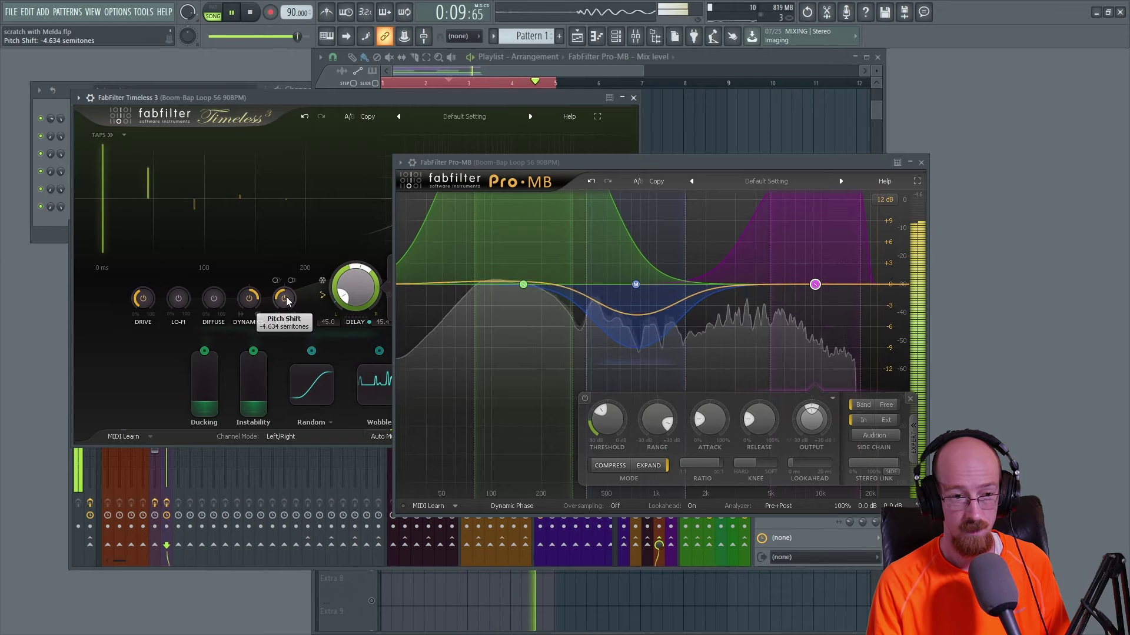
pyautogui.press('space')
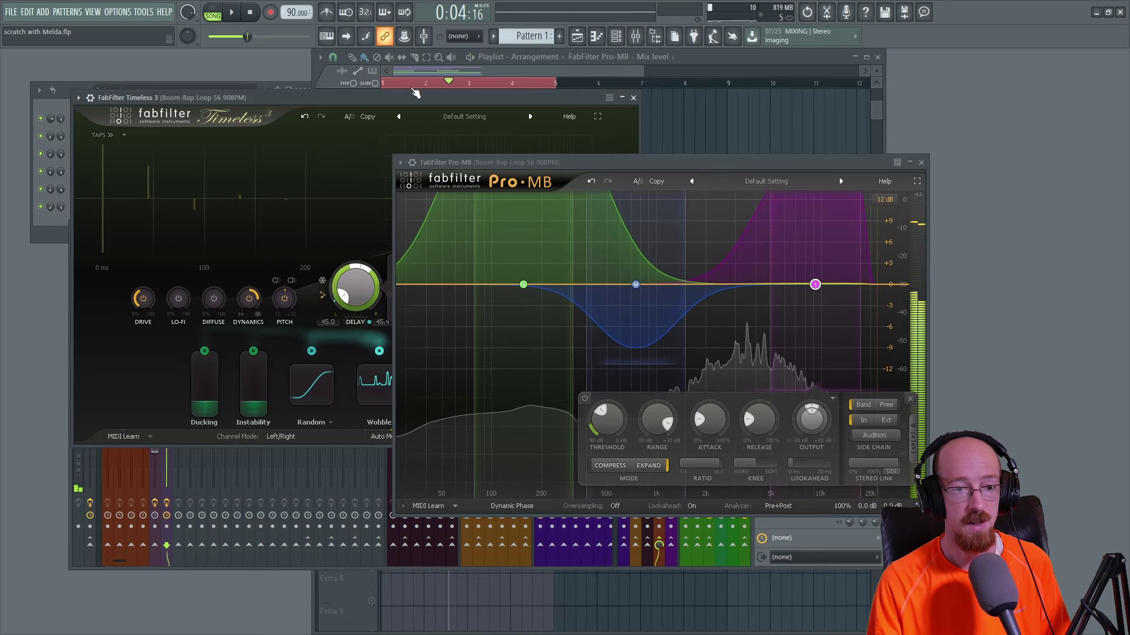
# Step: Close the Timeless 3 and Pro-MB windows and inspect the Pro-MB bands once more
pyautogui.moveTo(631, 169); pyautogui.dragTo(558, 175)
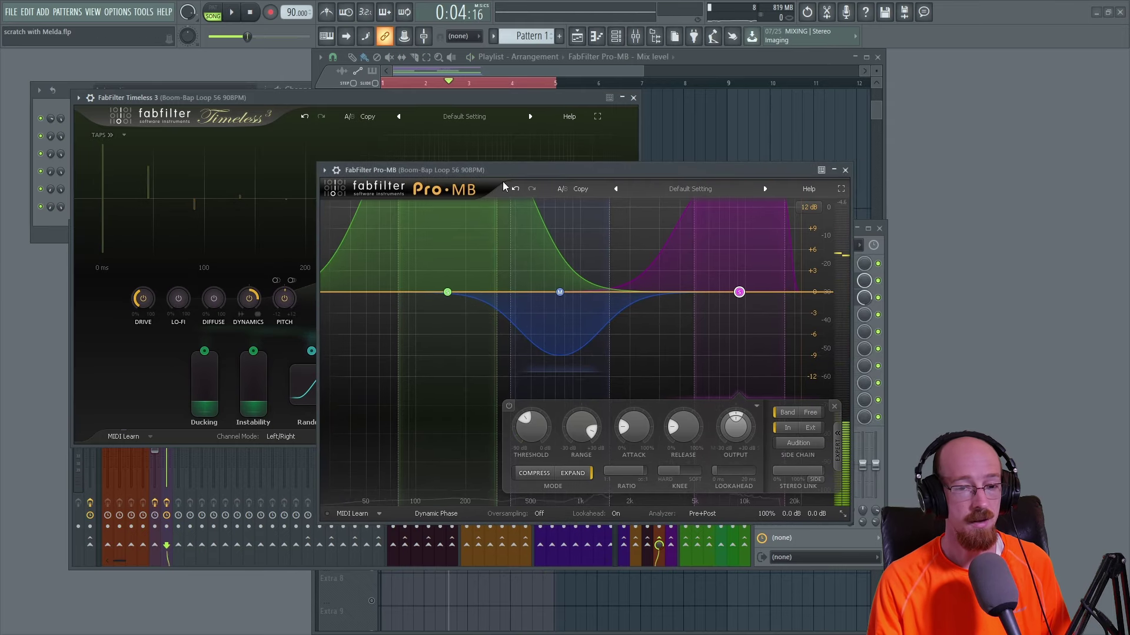
pyautogui.click(847, 170)
pyautogui.click(634, 99)
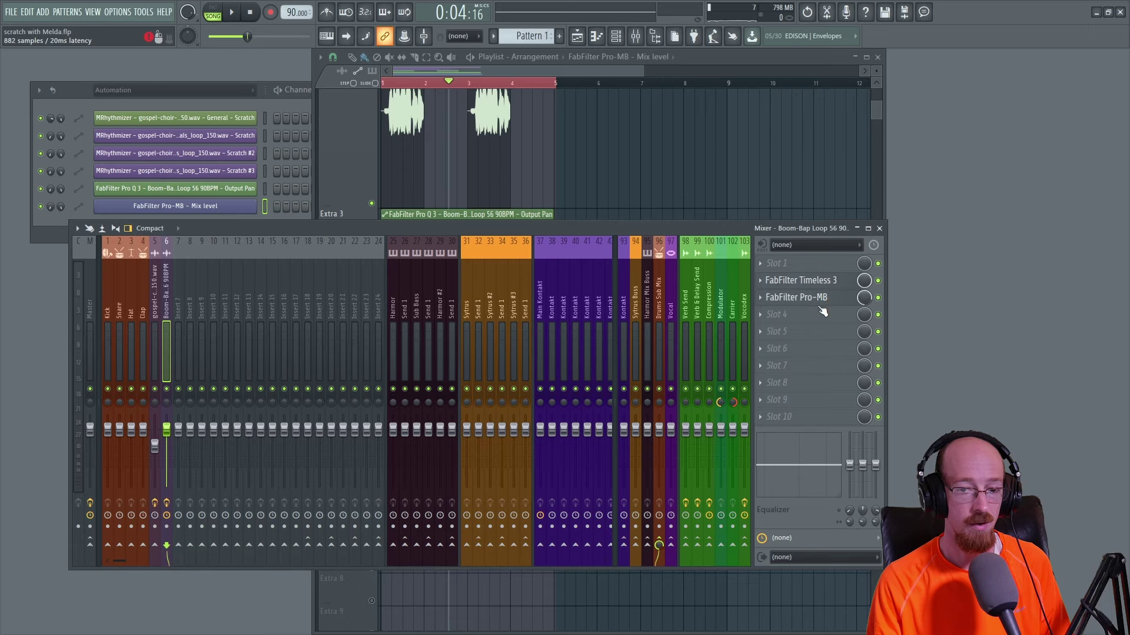
pyautogui.click(820, 296)
pyautogui.moveTo(591, 172); pyautogui.dragTo(528, 178)
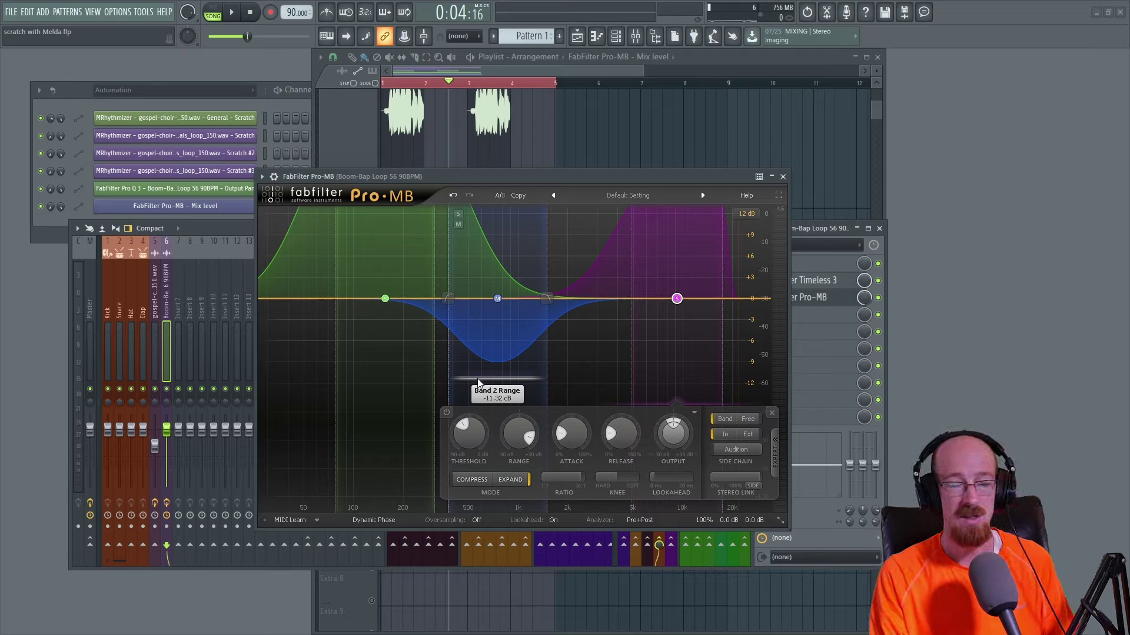
pyautogui.click(783, 176)
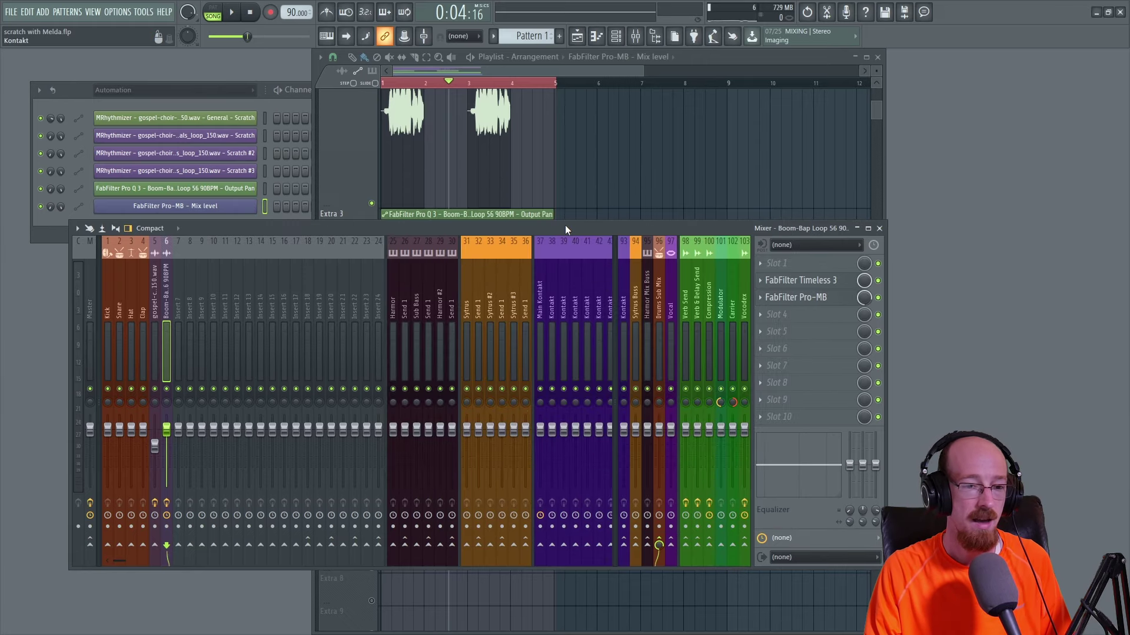
# Step: Examine the playlist's audio and automation clips, and reopen Timeless 3 and Pro-MB from the Boom-Bap Loop mixer track
pyautogui.scroll(4, 479, 173)
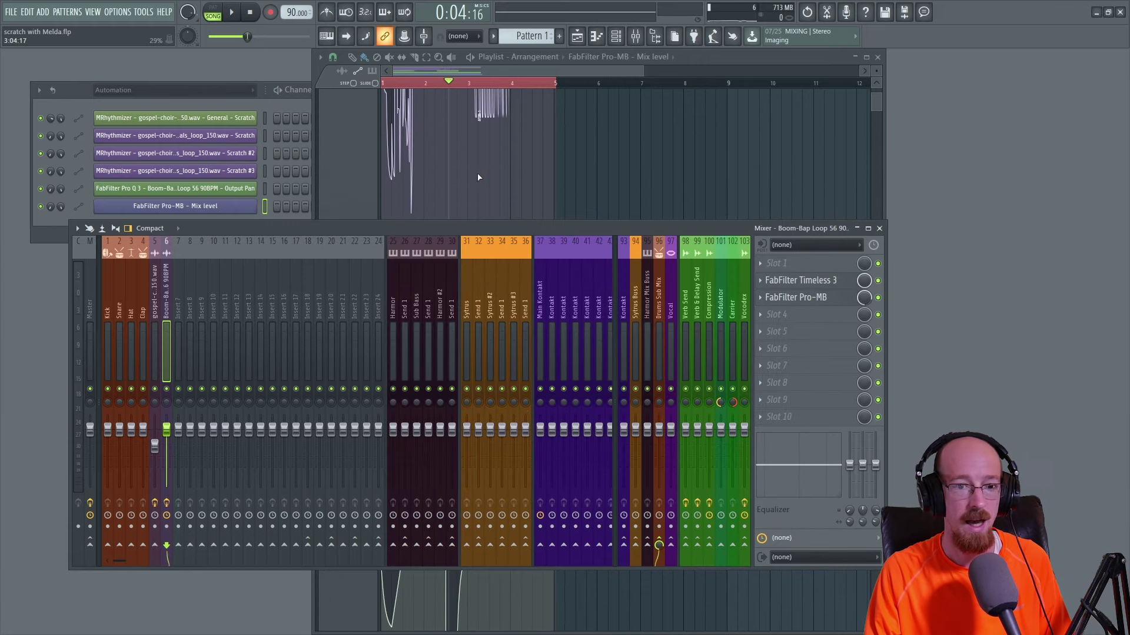
pyautogui.scroll(-2, 348, 149)
pyautogui.click(356, 164)
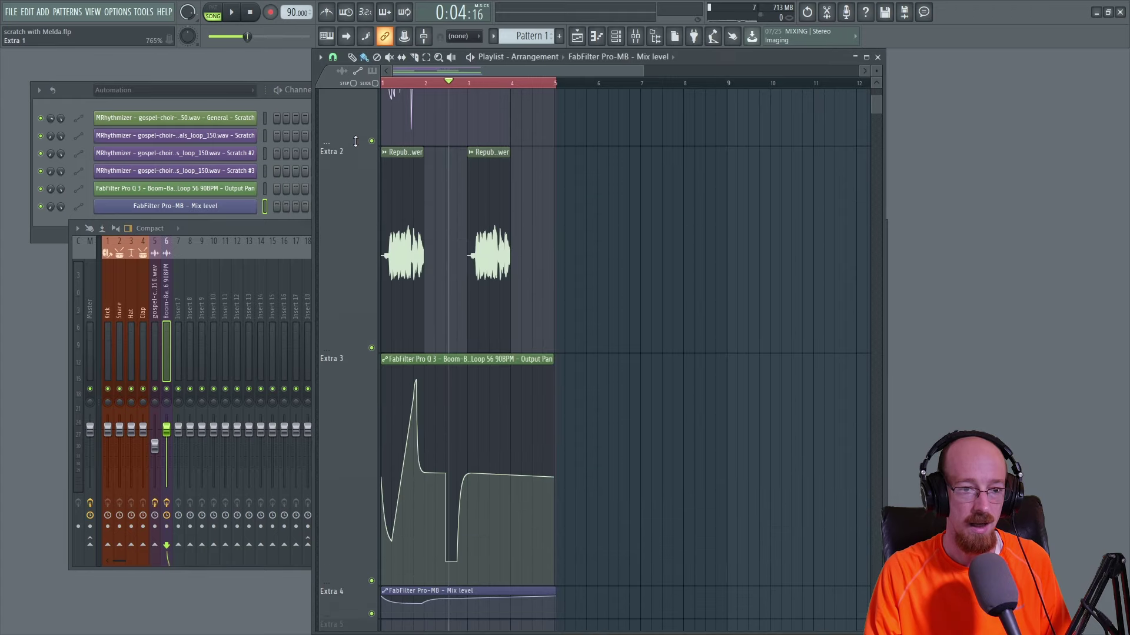
pyautogui.scroll(-2, 355, 164)
pyautogui.click(262, 269)
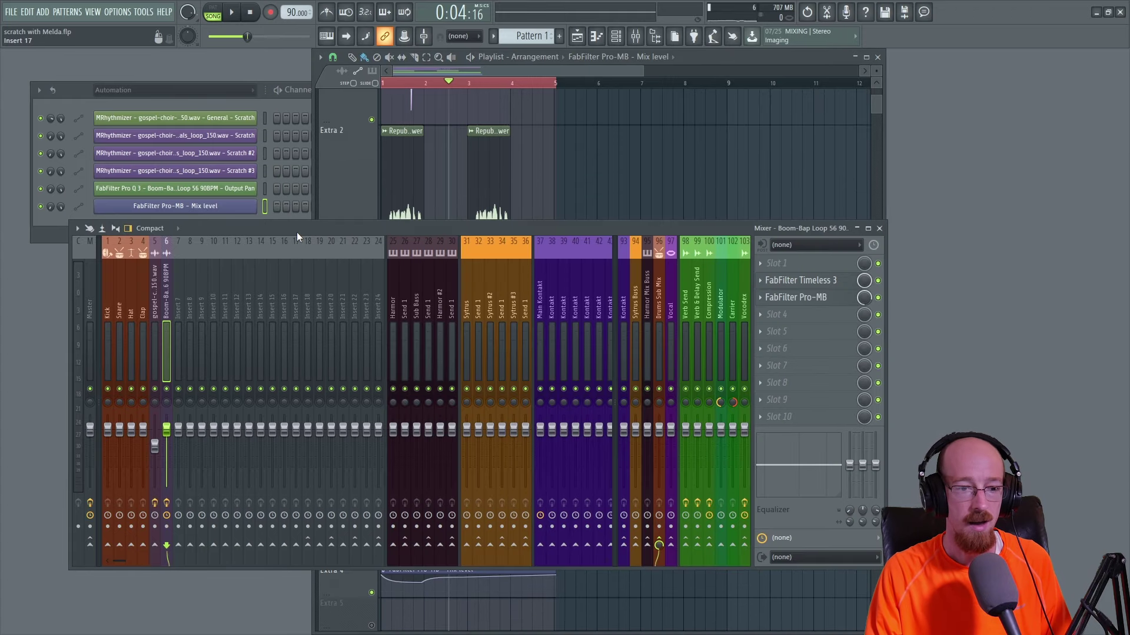
pyautogui.click(814, 282)
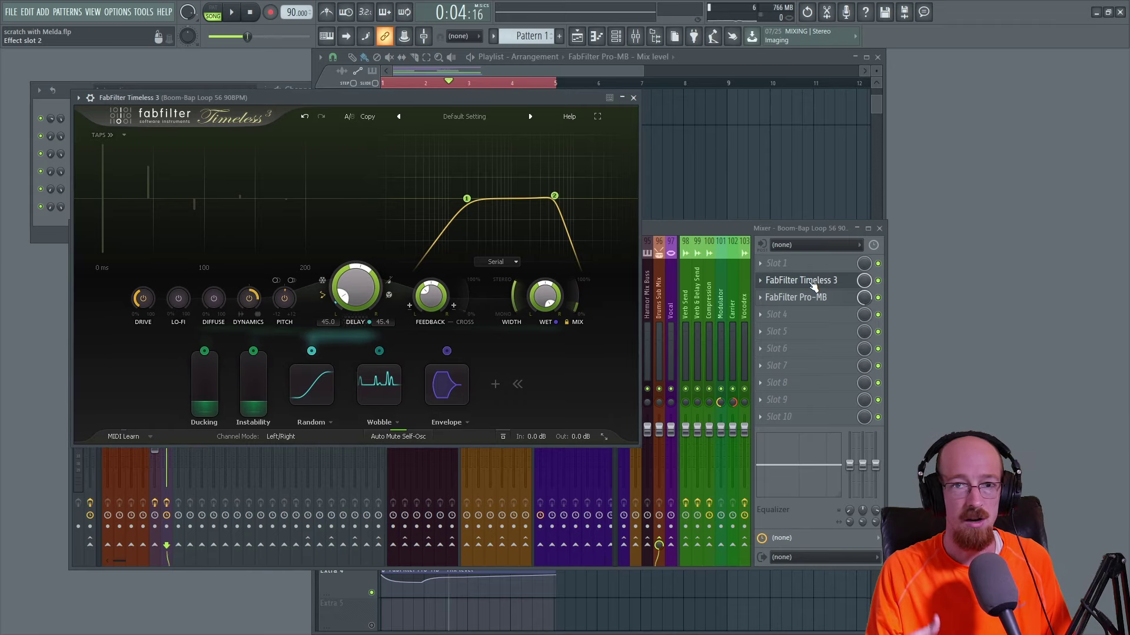
pyautogui.click(824, 298)
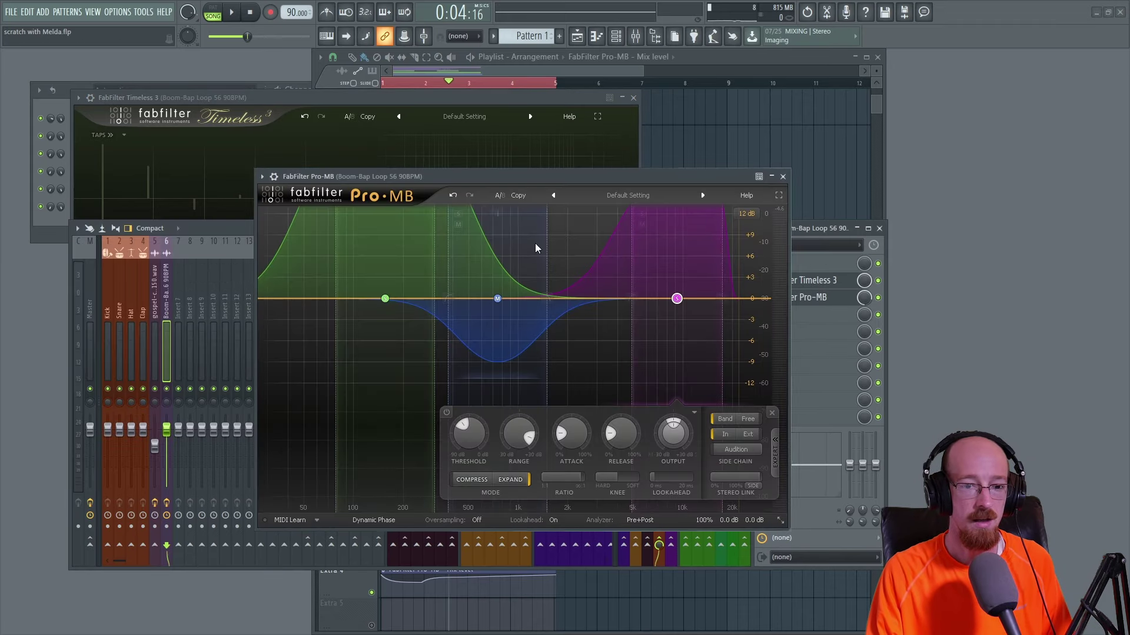